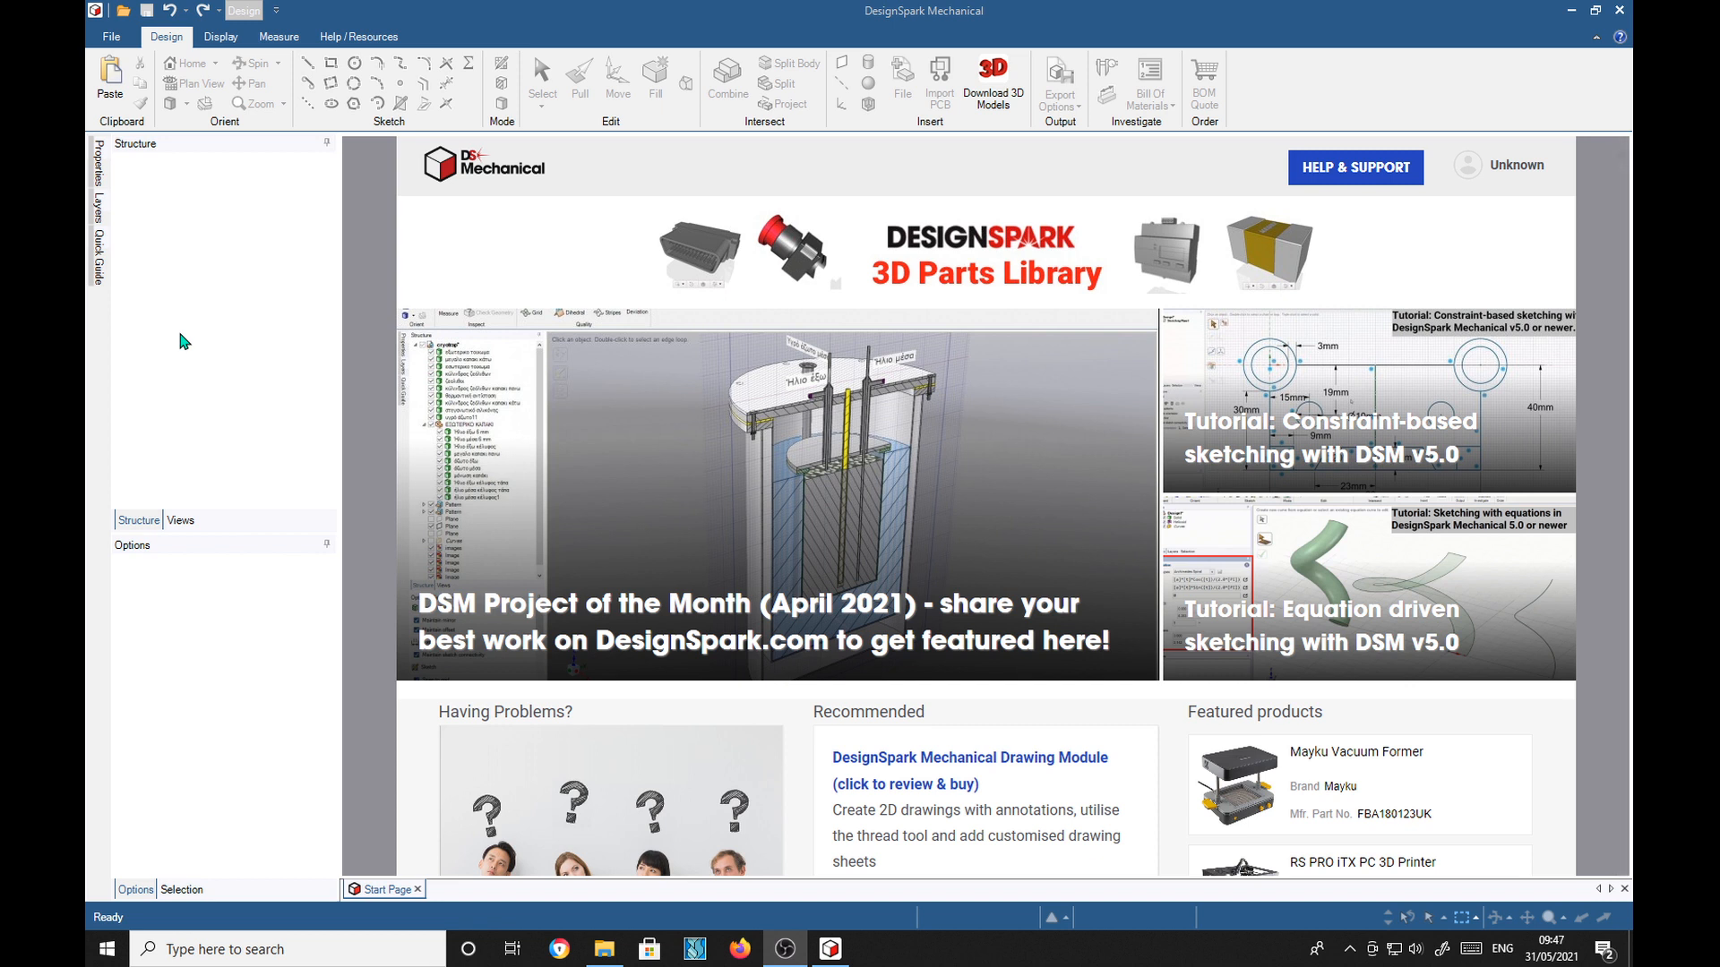
Create a new design and show its sketch grid in plan view.
key(ctrl+n)
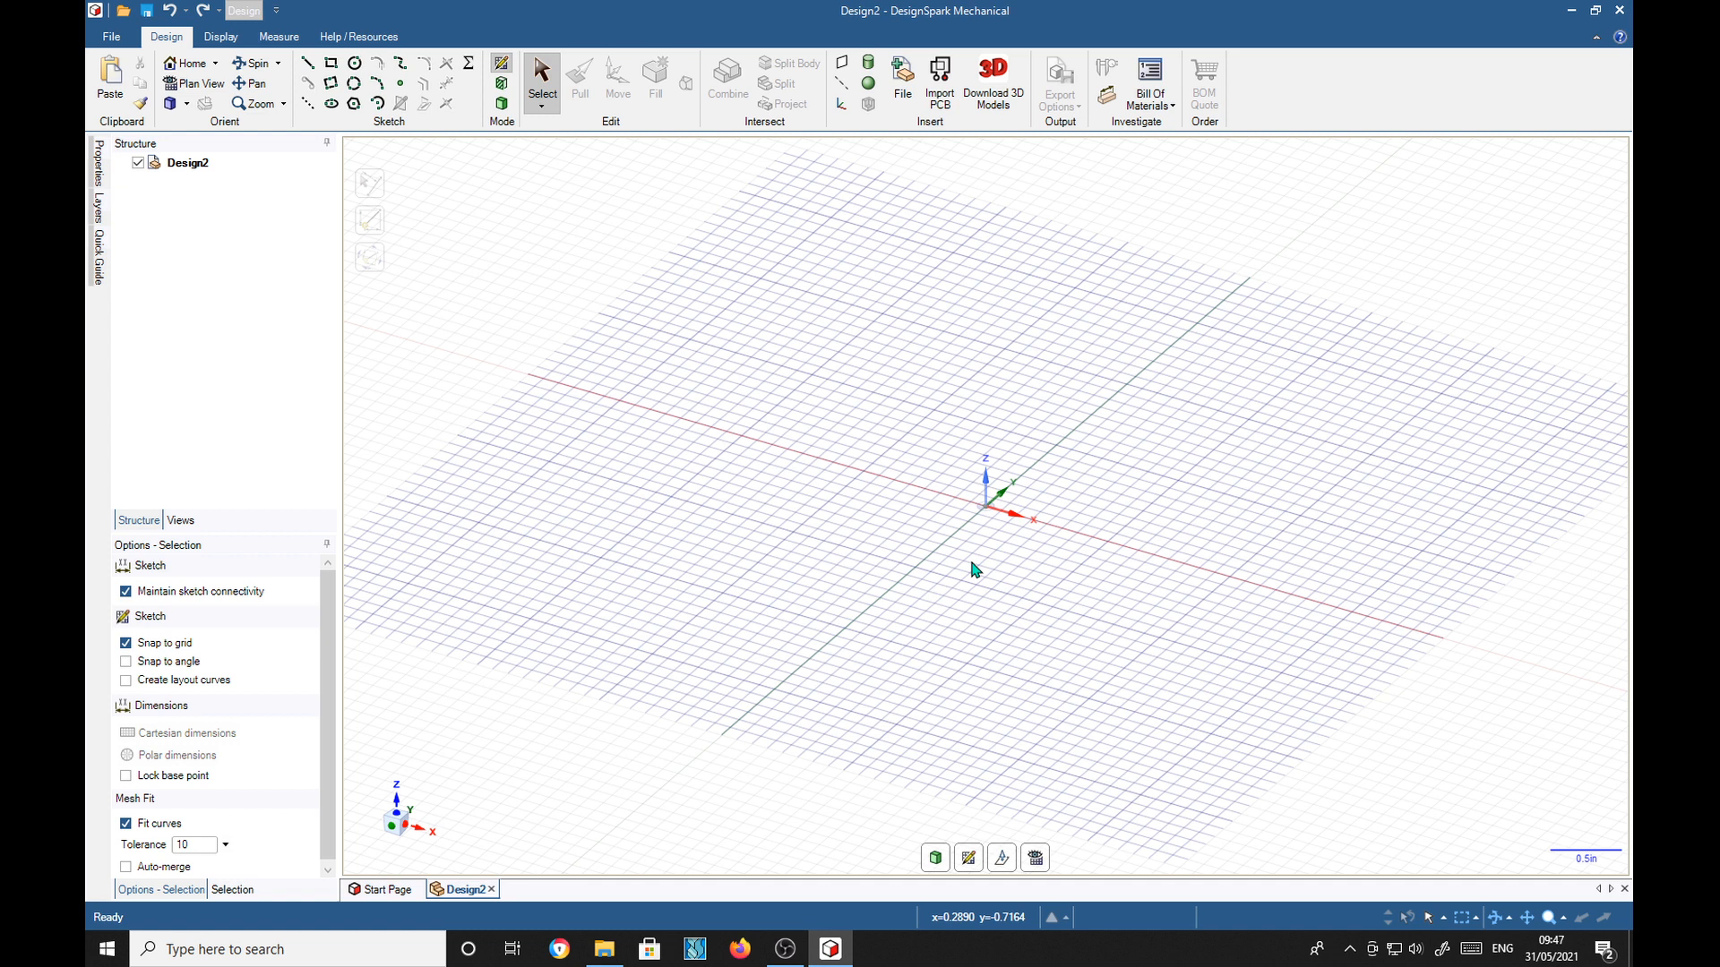
key(v)
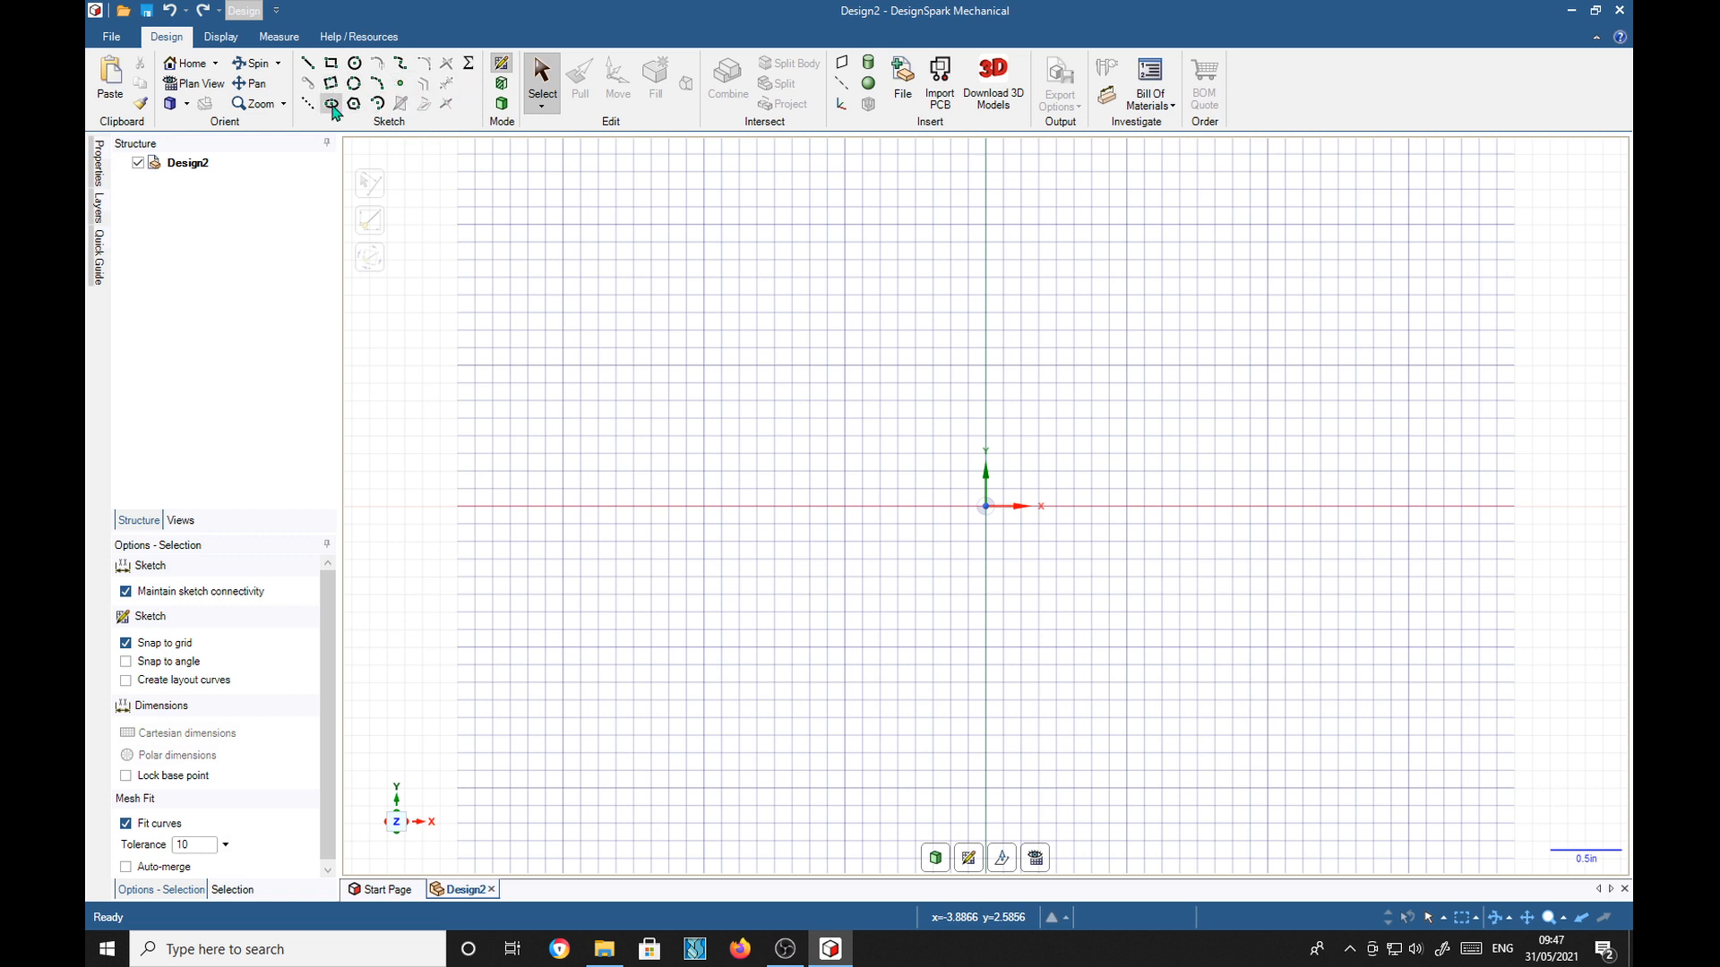
Check the advanced program options for the constraint based sketching setting and close the options dialog.
click(119, 38)
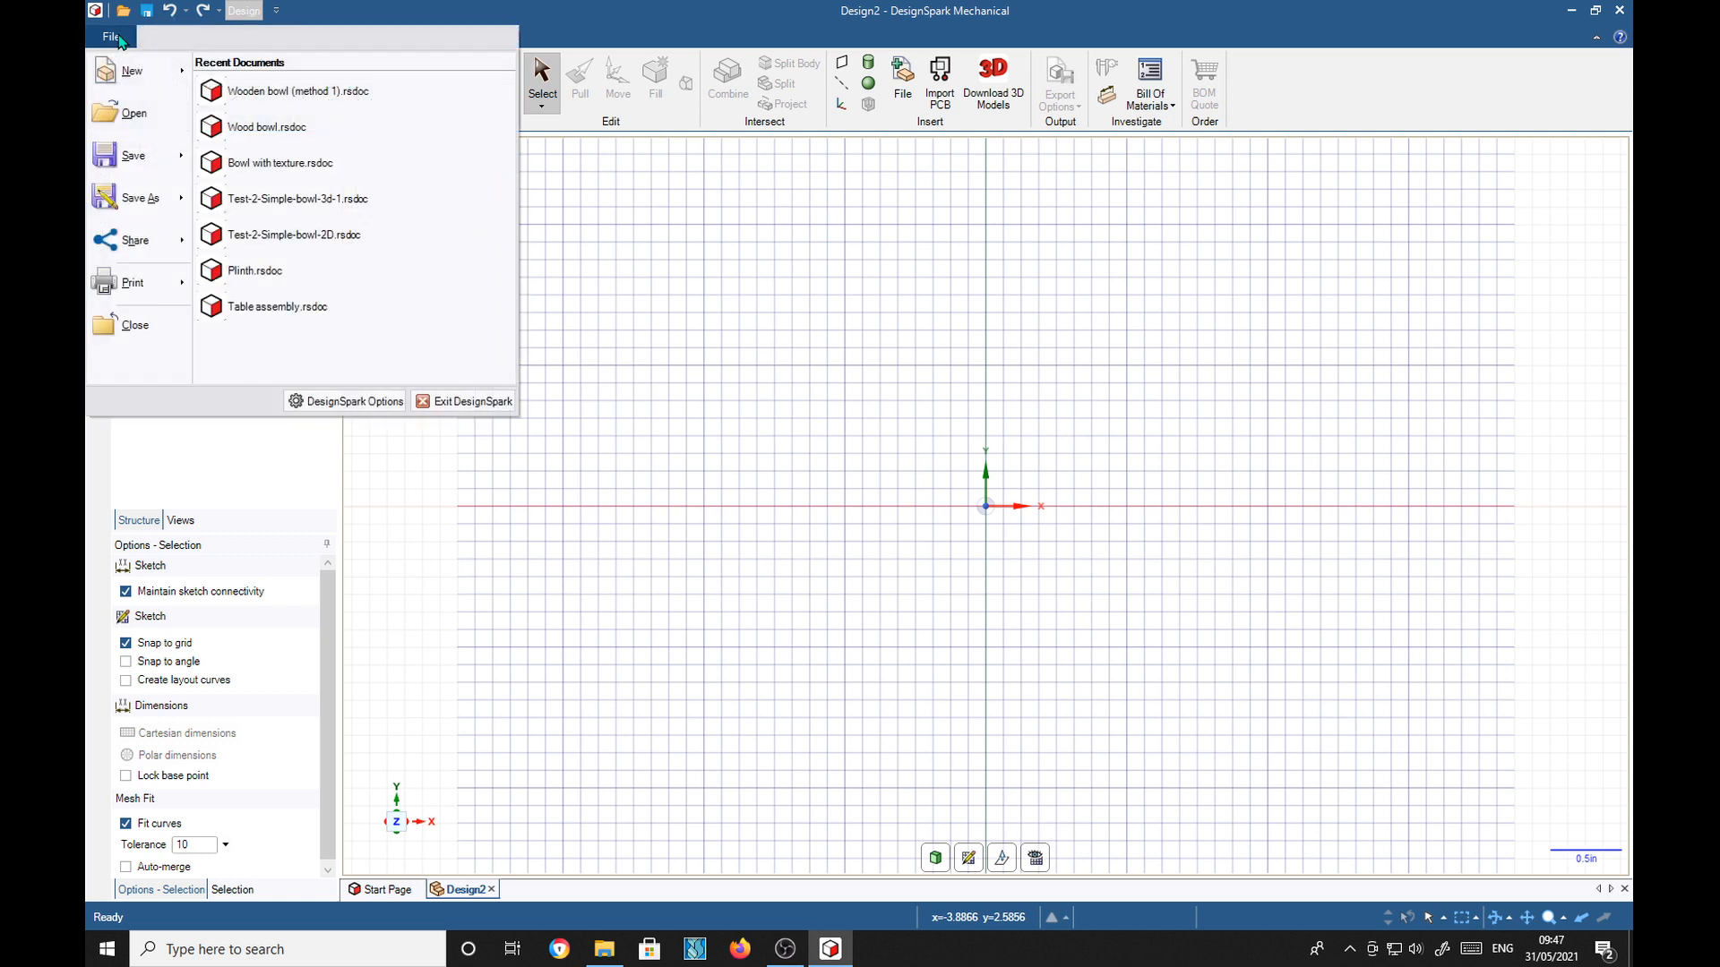
click(344, 405)
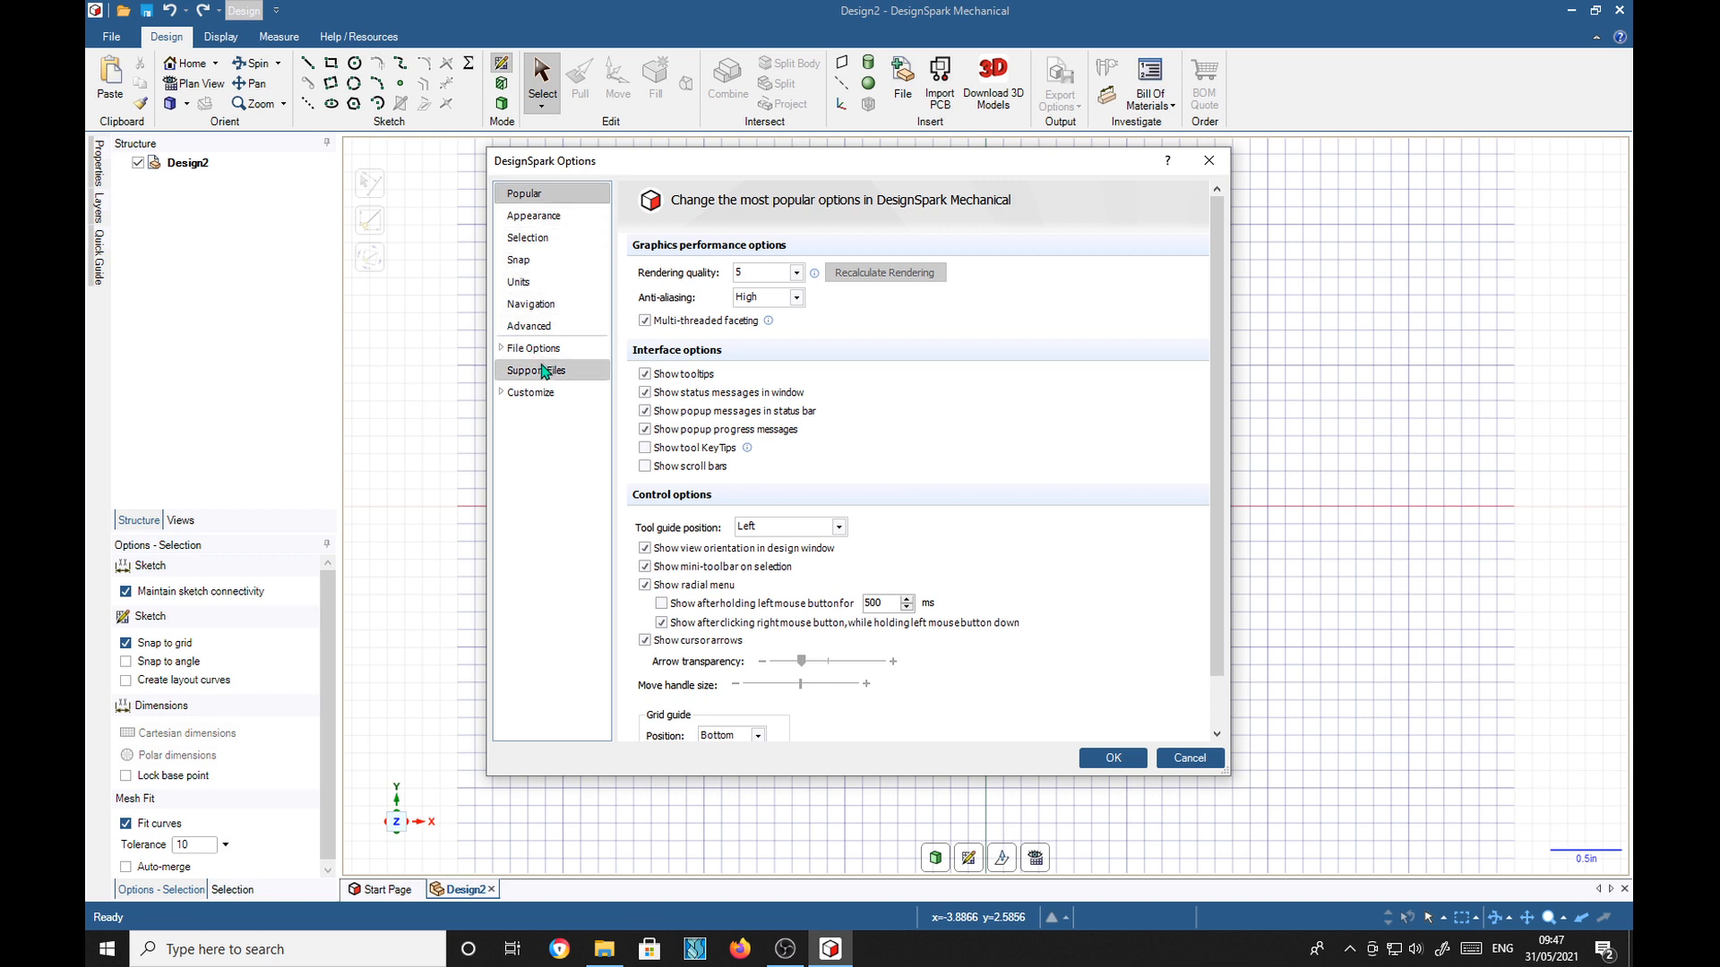
click(529, 328)
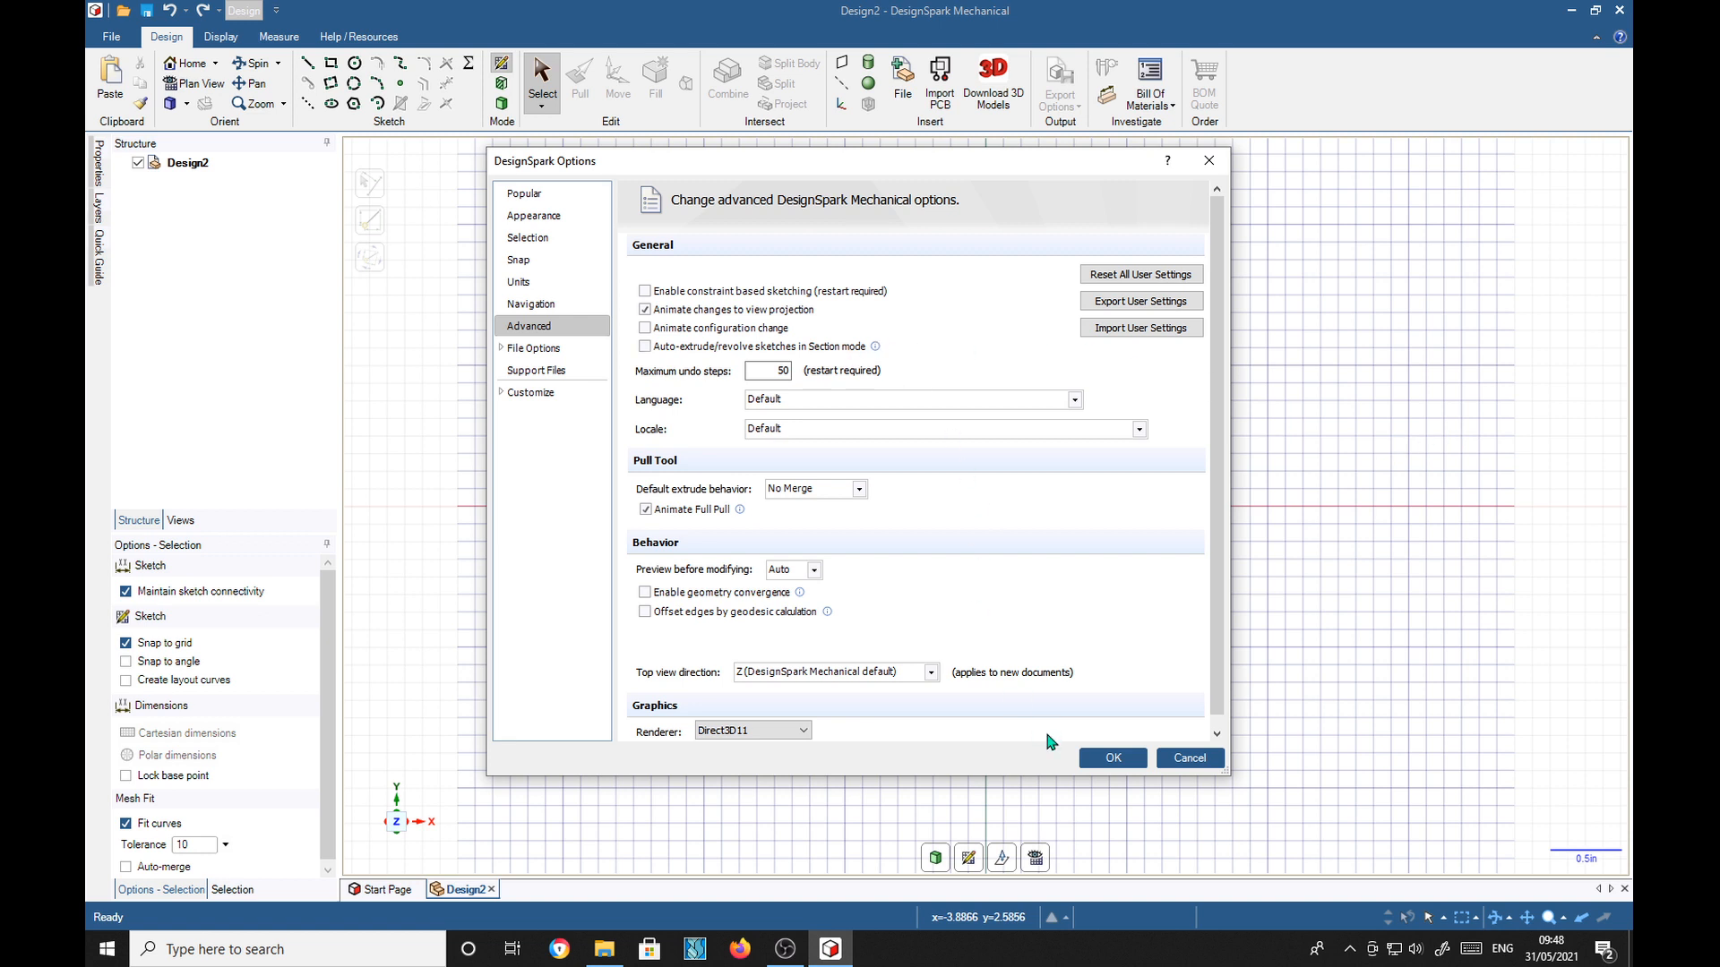
click(1084, 760)
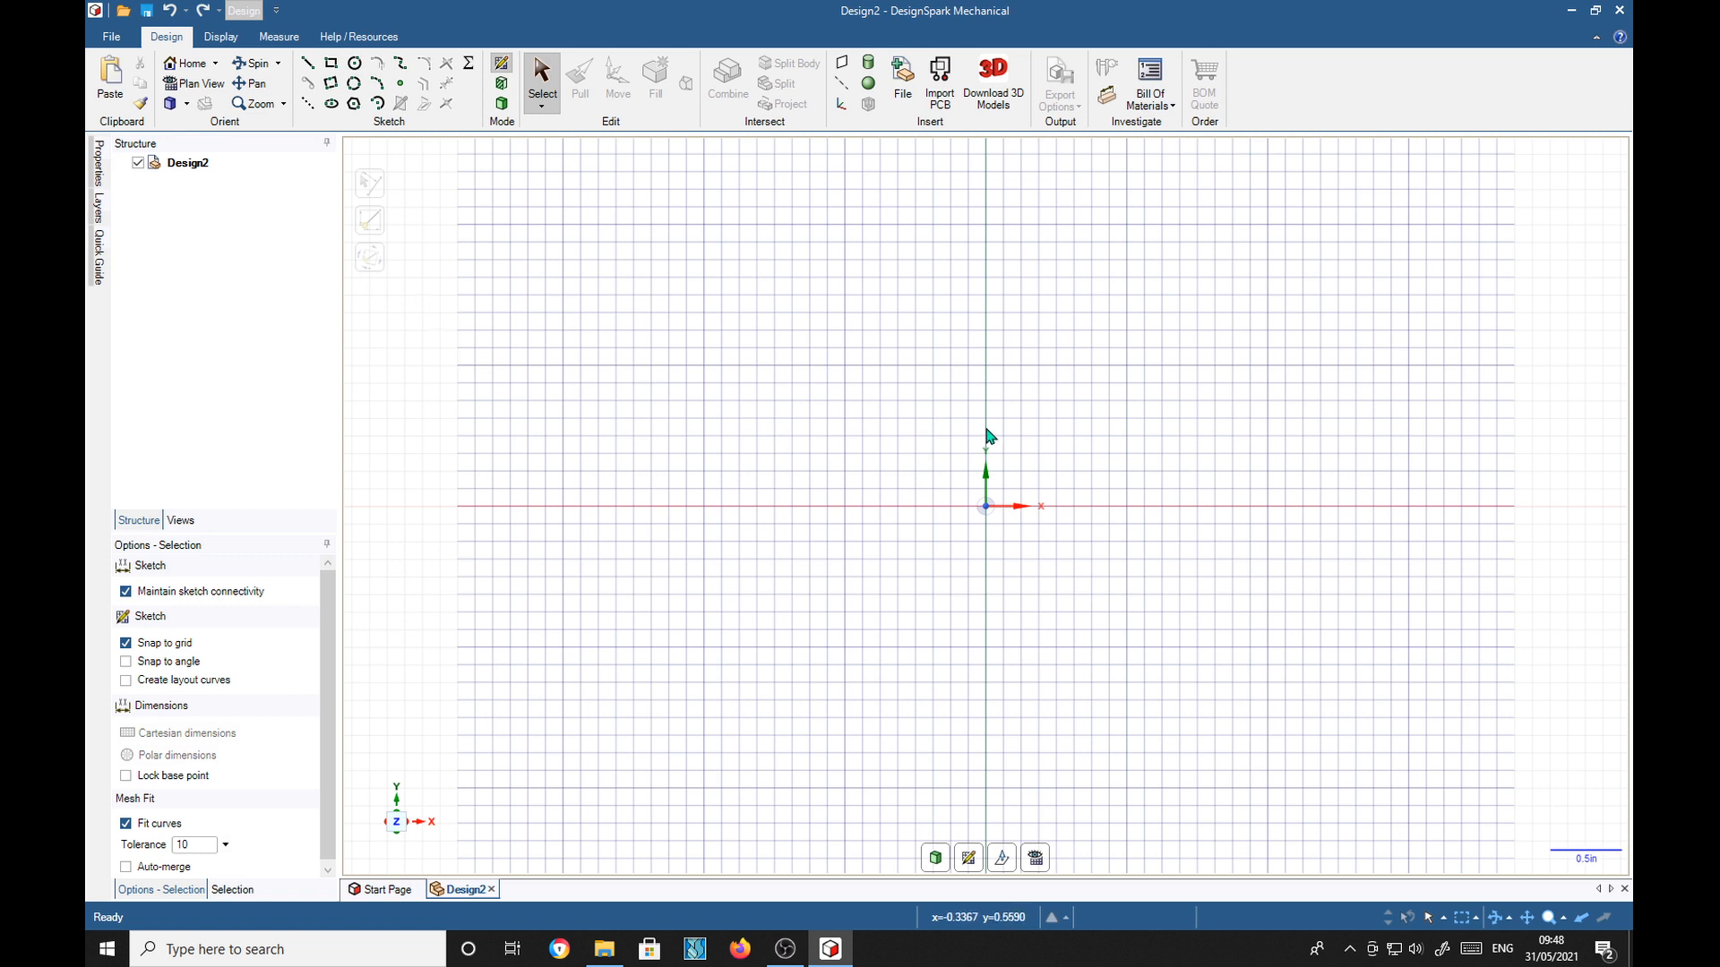
Sketch a vertical construction line about 4.125 in long along the Y axis, passing through the origin.
click(308, 104)
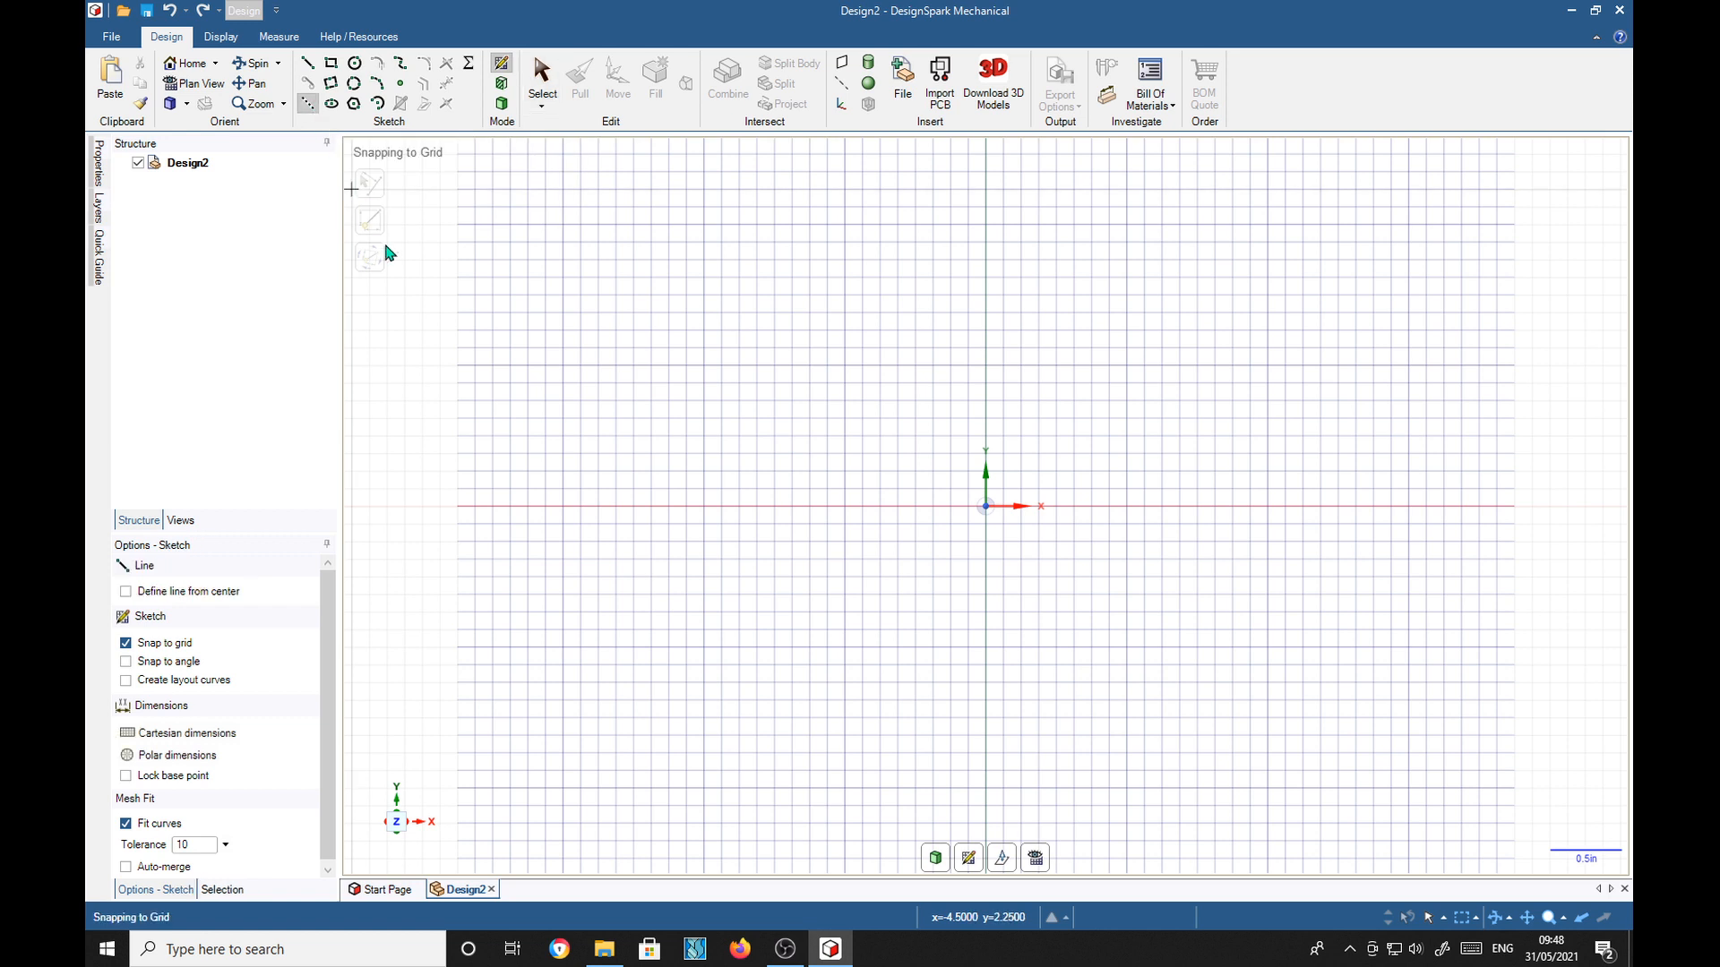
click(988, 212)
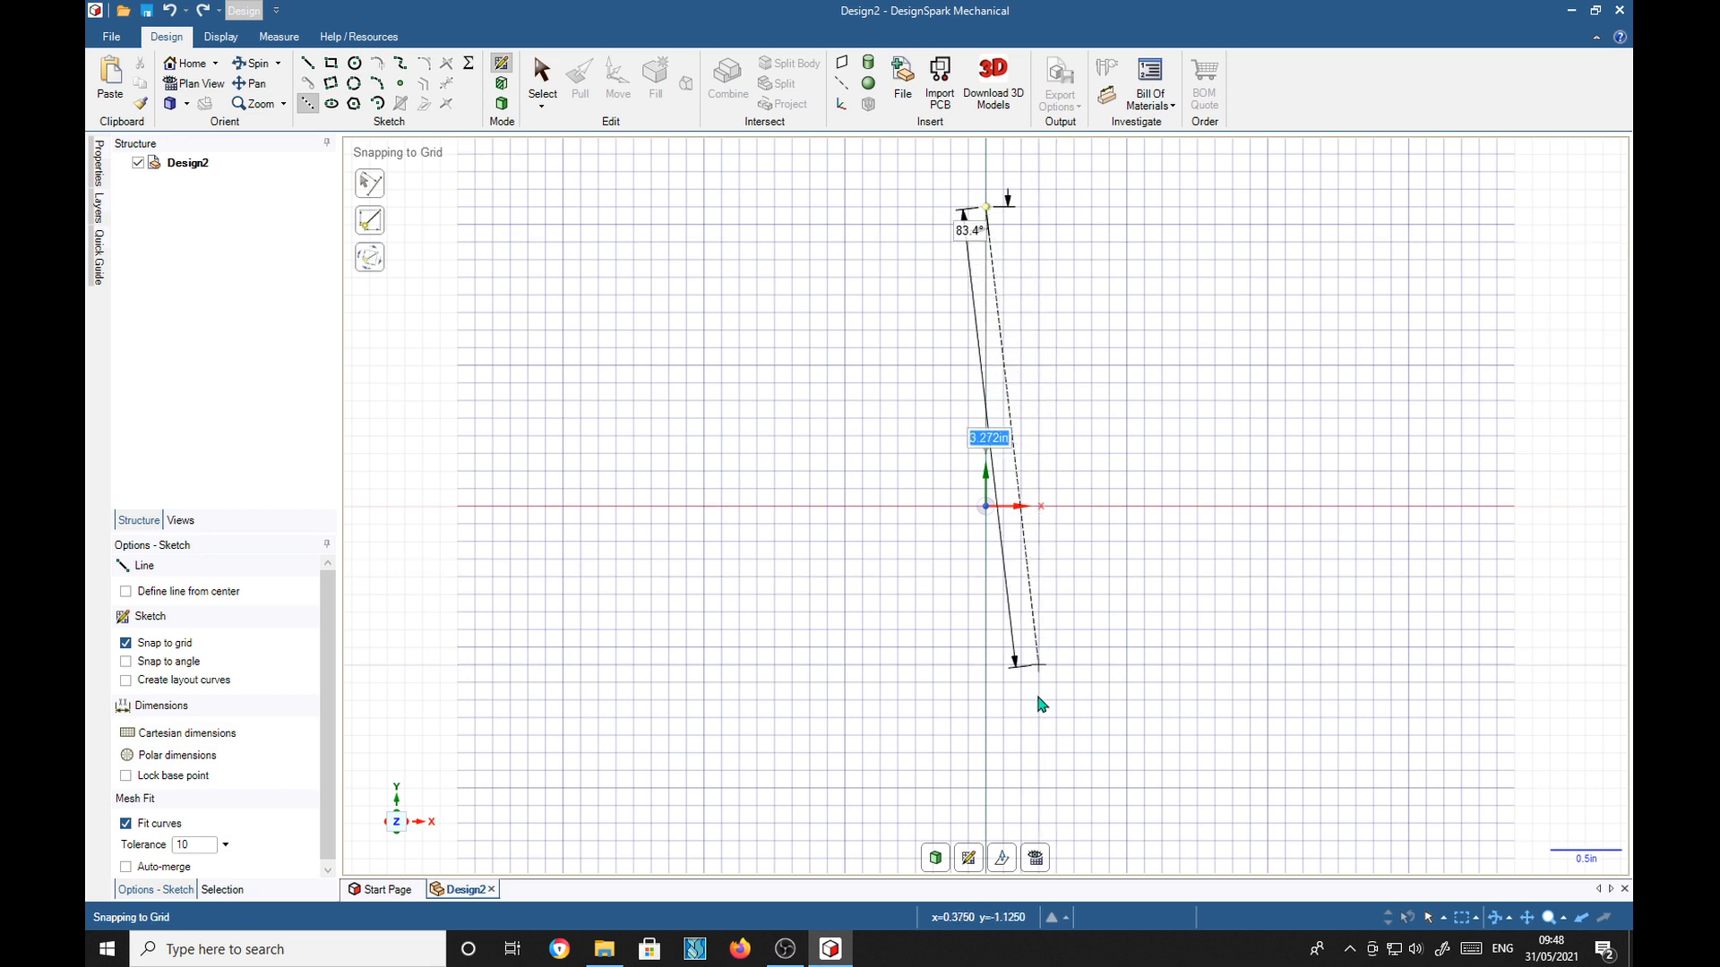
click(983, 792)
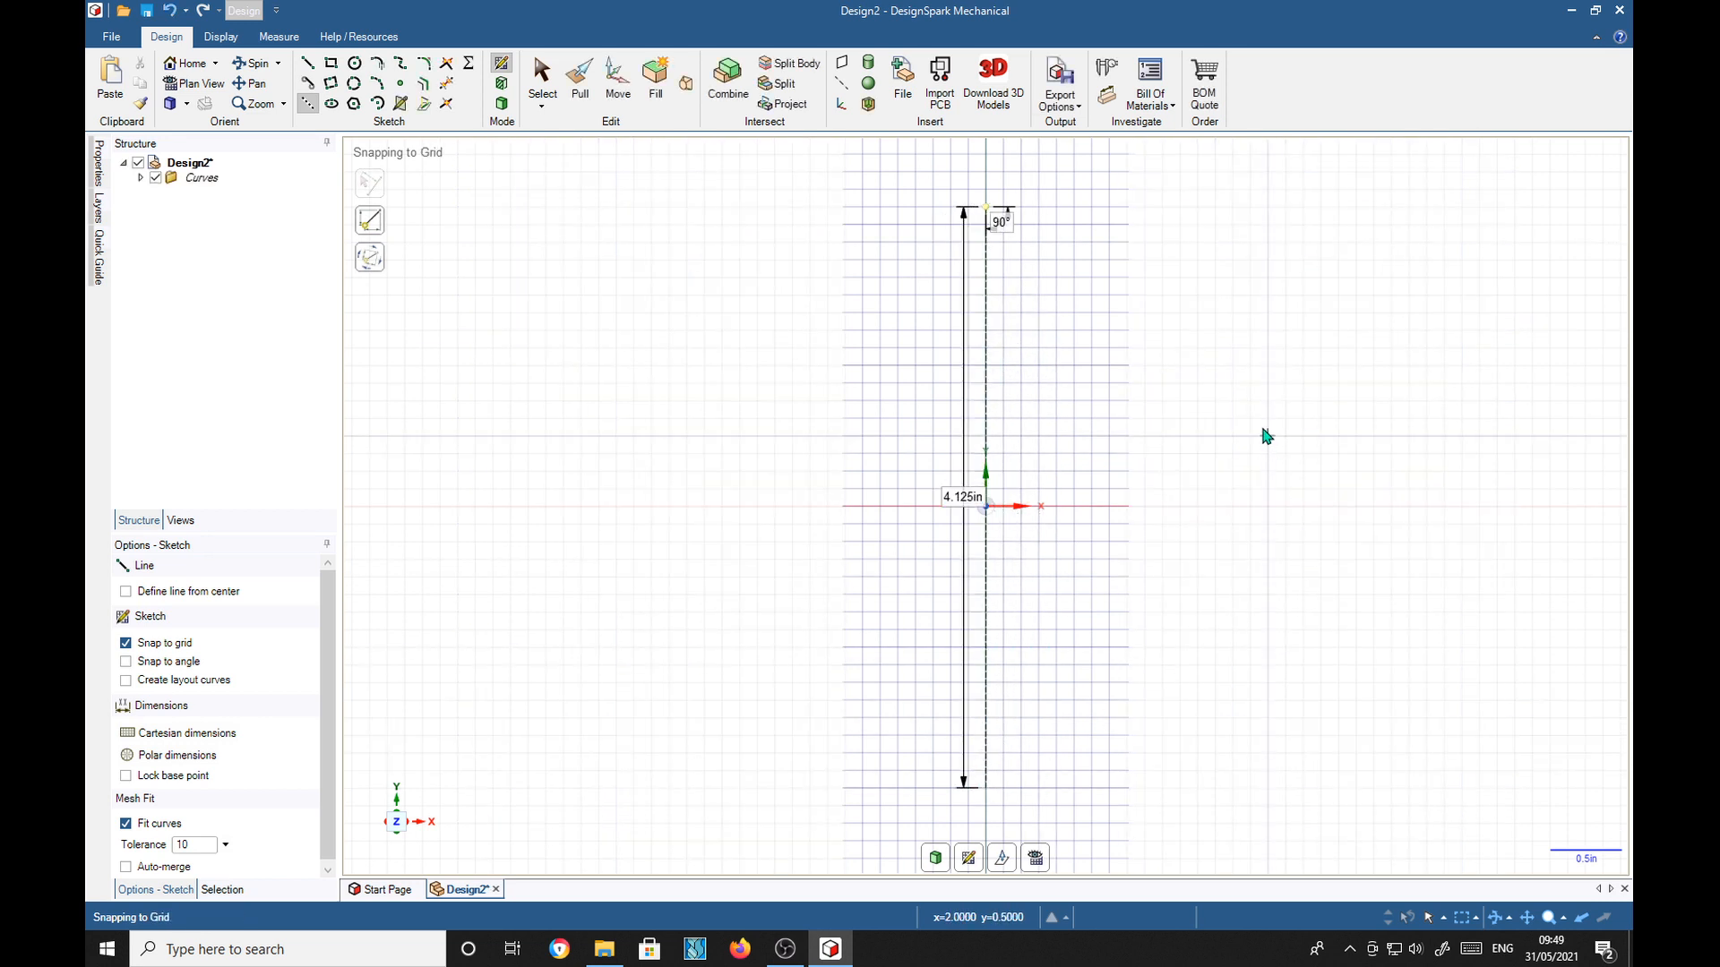
Sketch the profile's base line from the origin along the negative X axis with a length of 2.625/2 in.
click(307, 62)
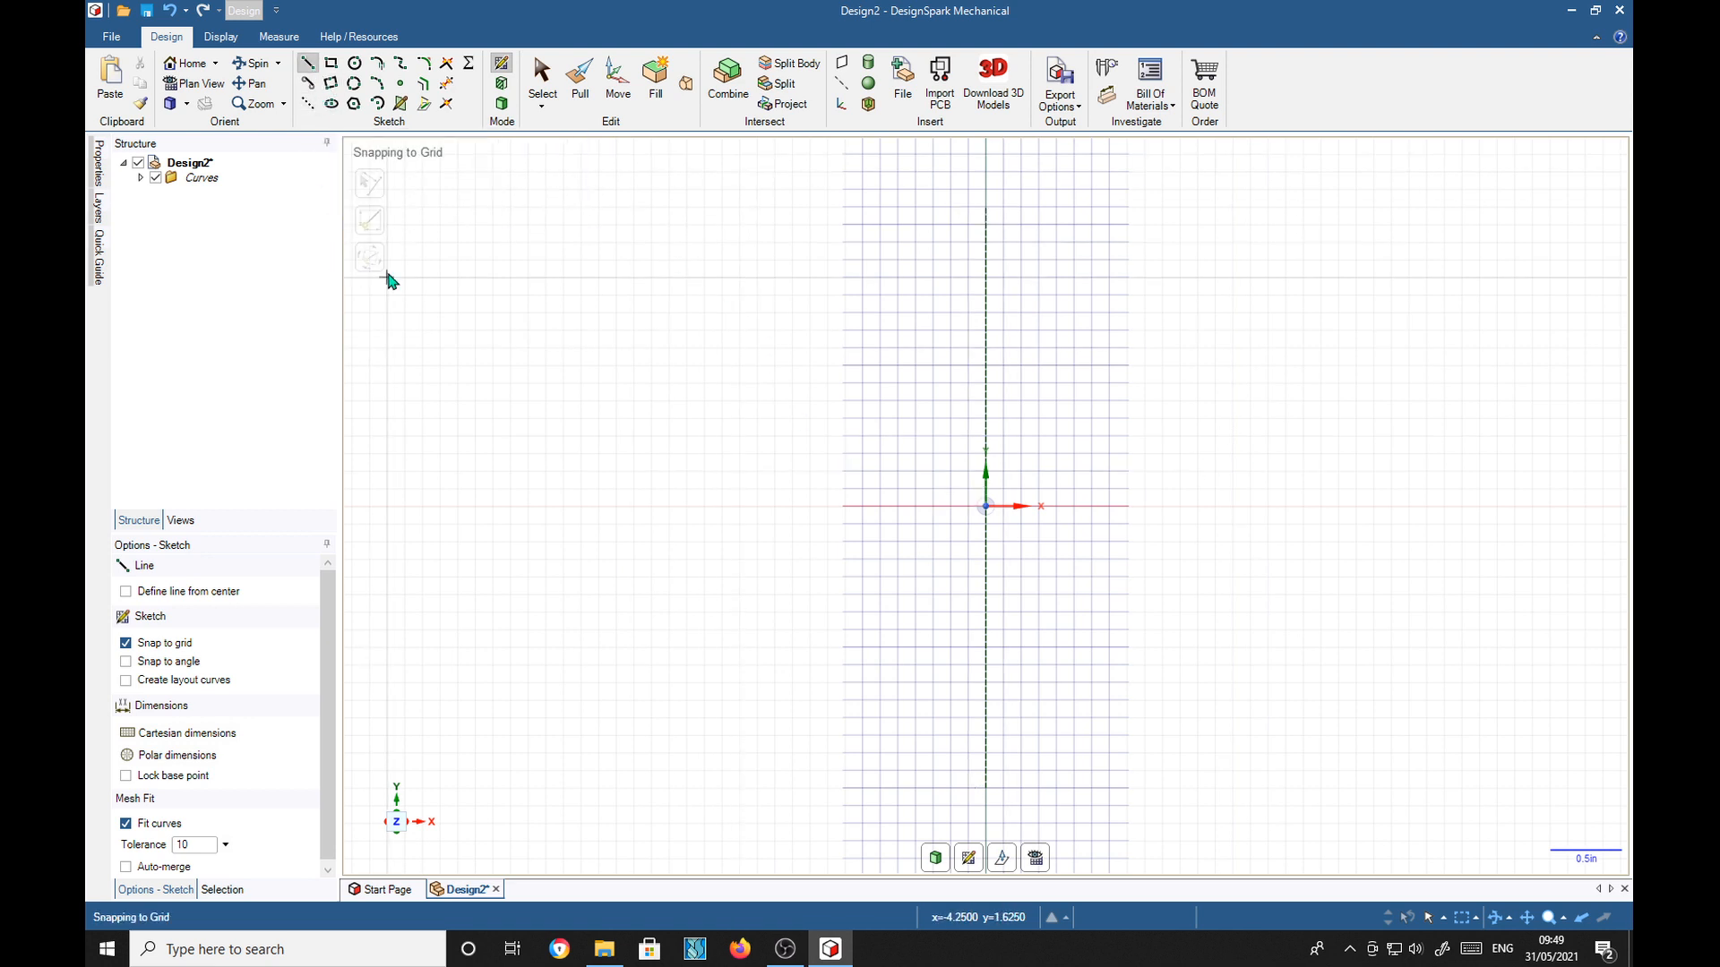
click(986, 507)
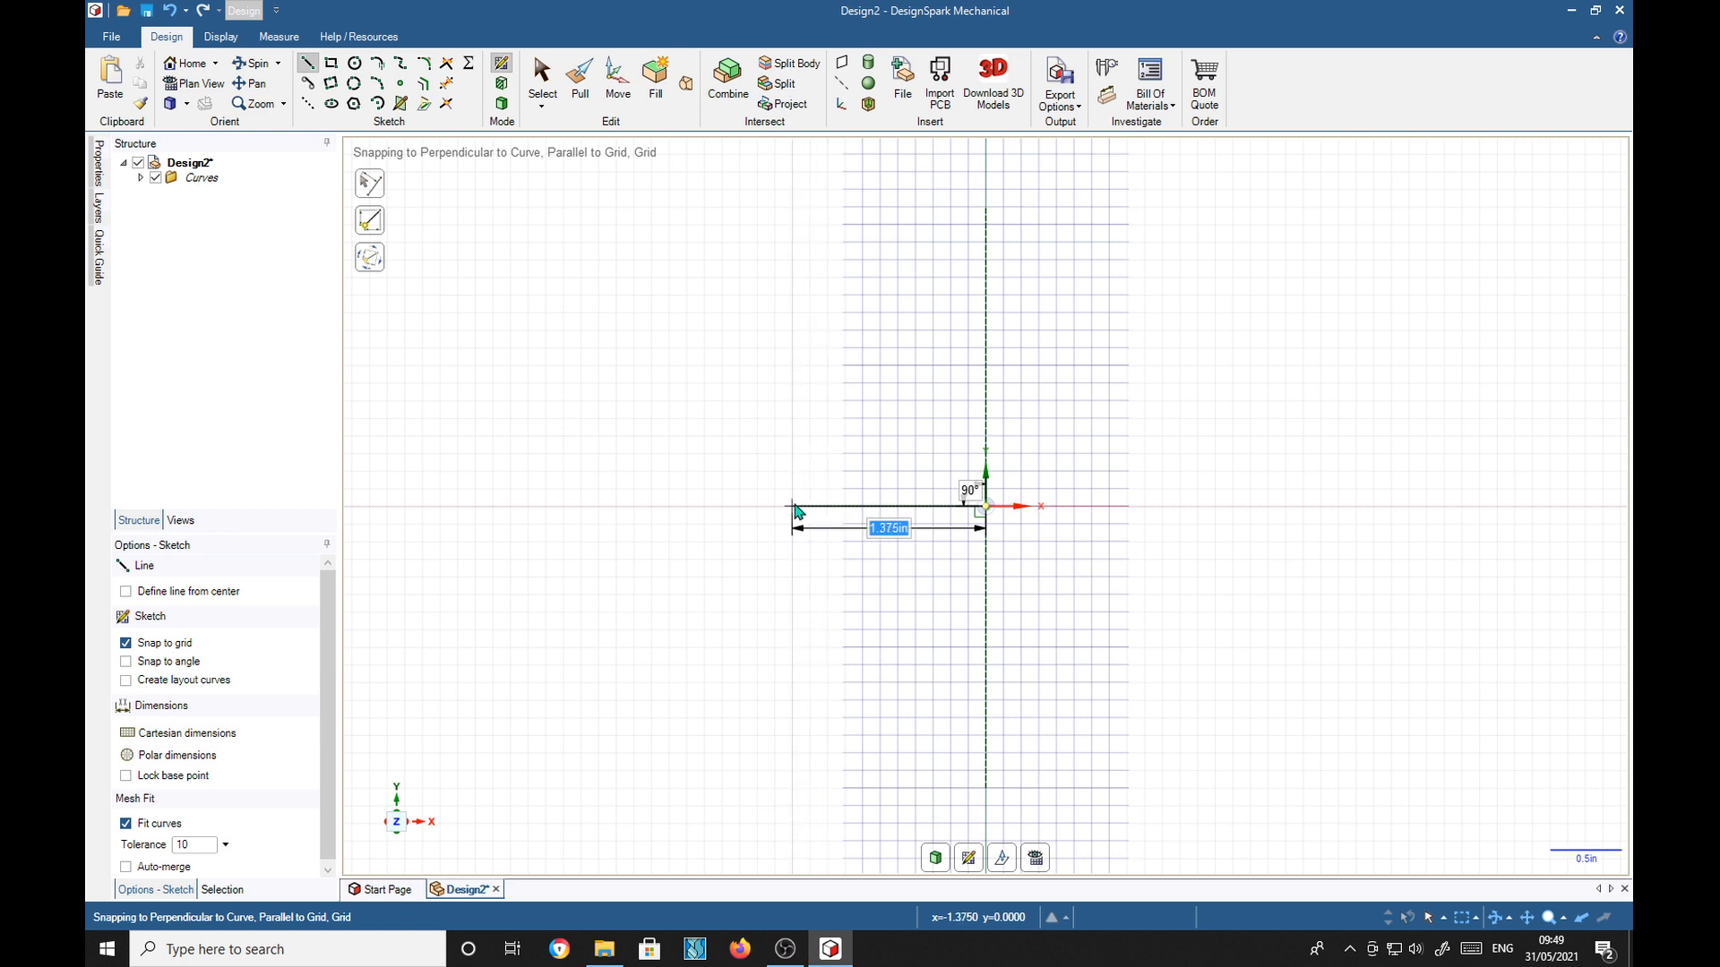
text(2.625)
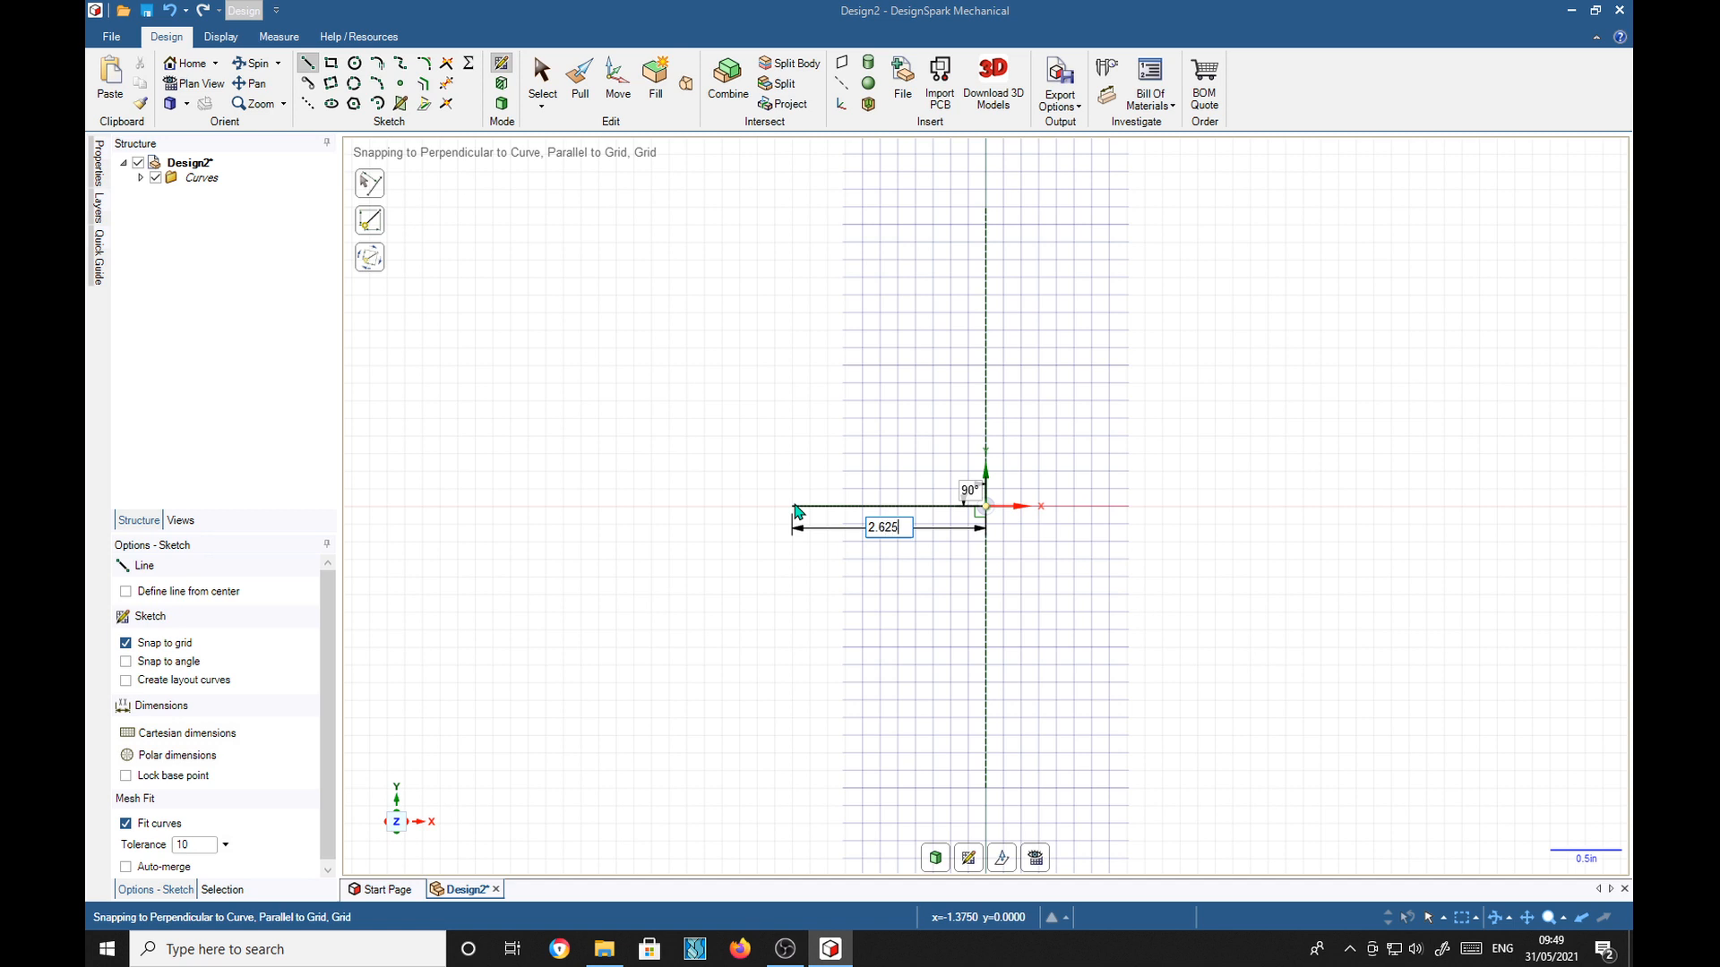
text(/2)
key(Return)
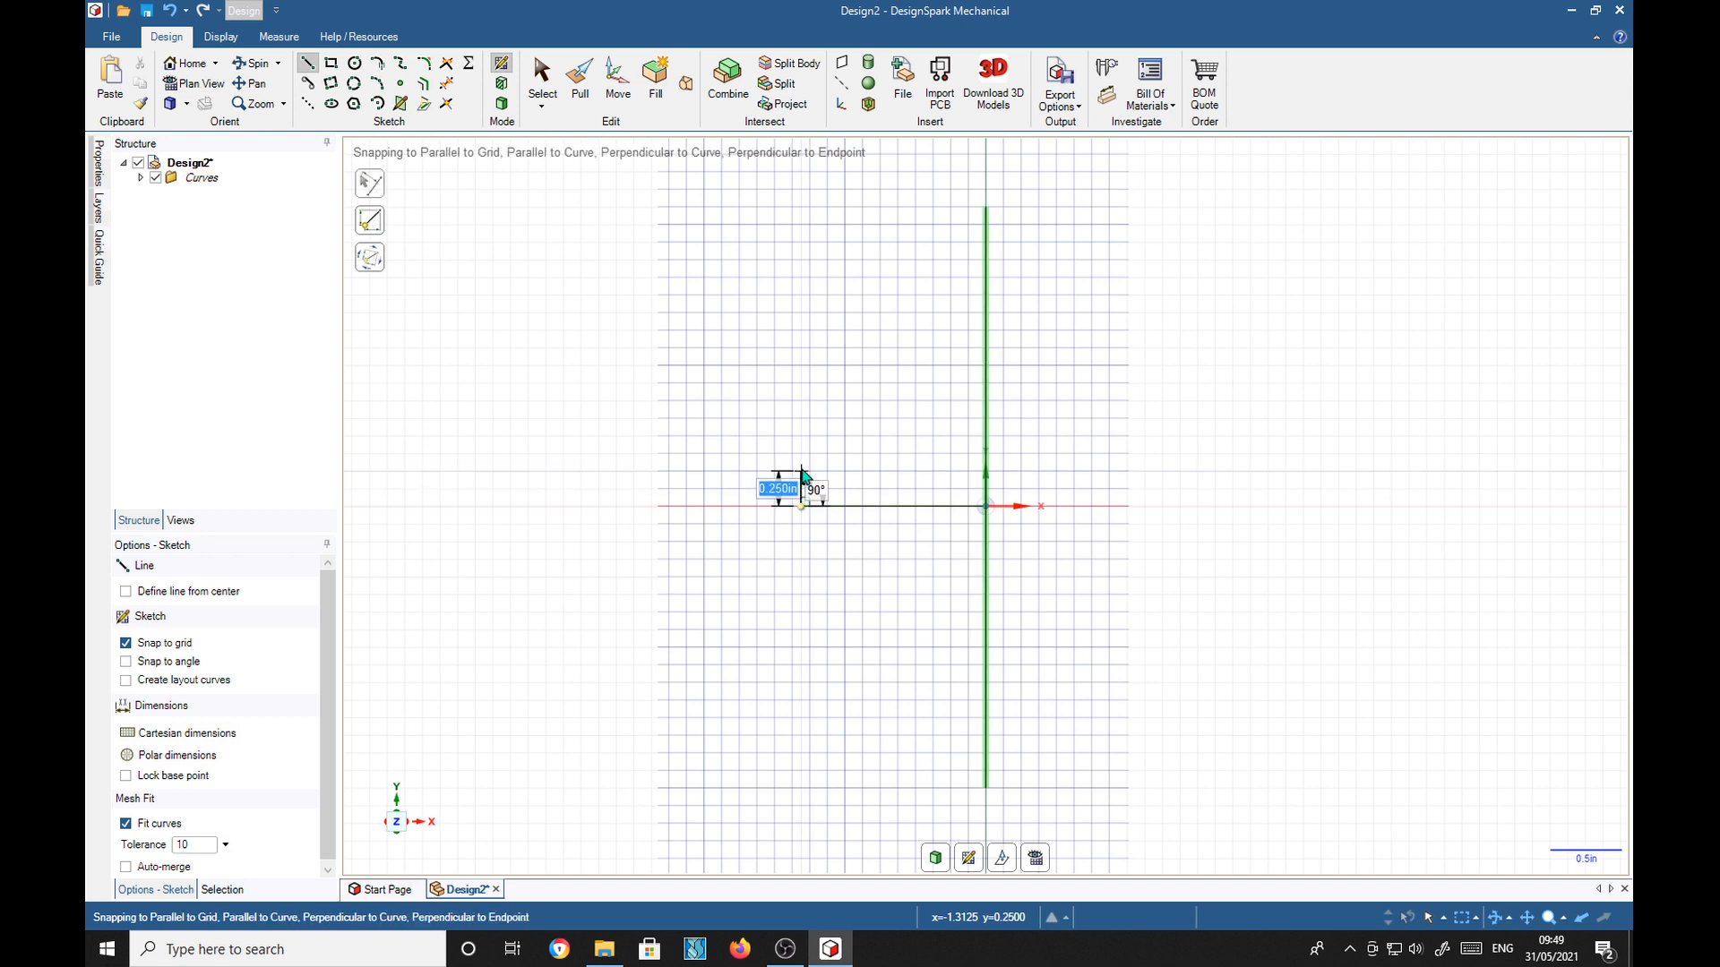
Continue the L-shaped profile 0.75 in up, 0.313 in towards the axis, 0.5 in down and 1 in to the axis, ending at the origin.
click(802, 403)
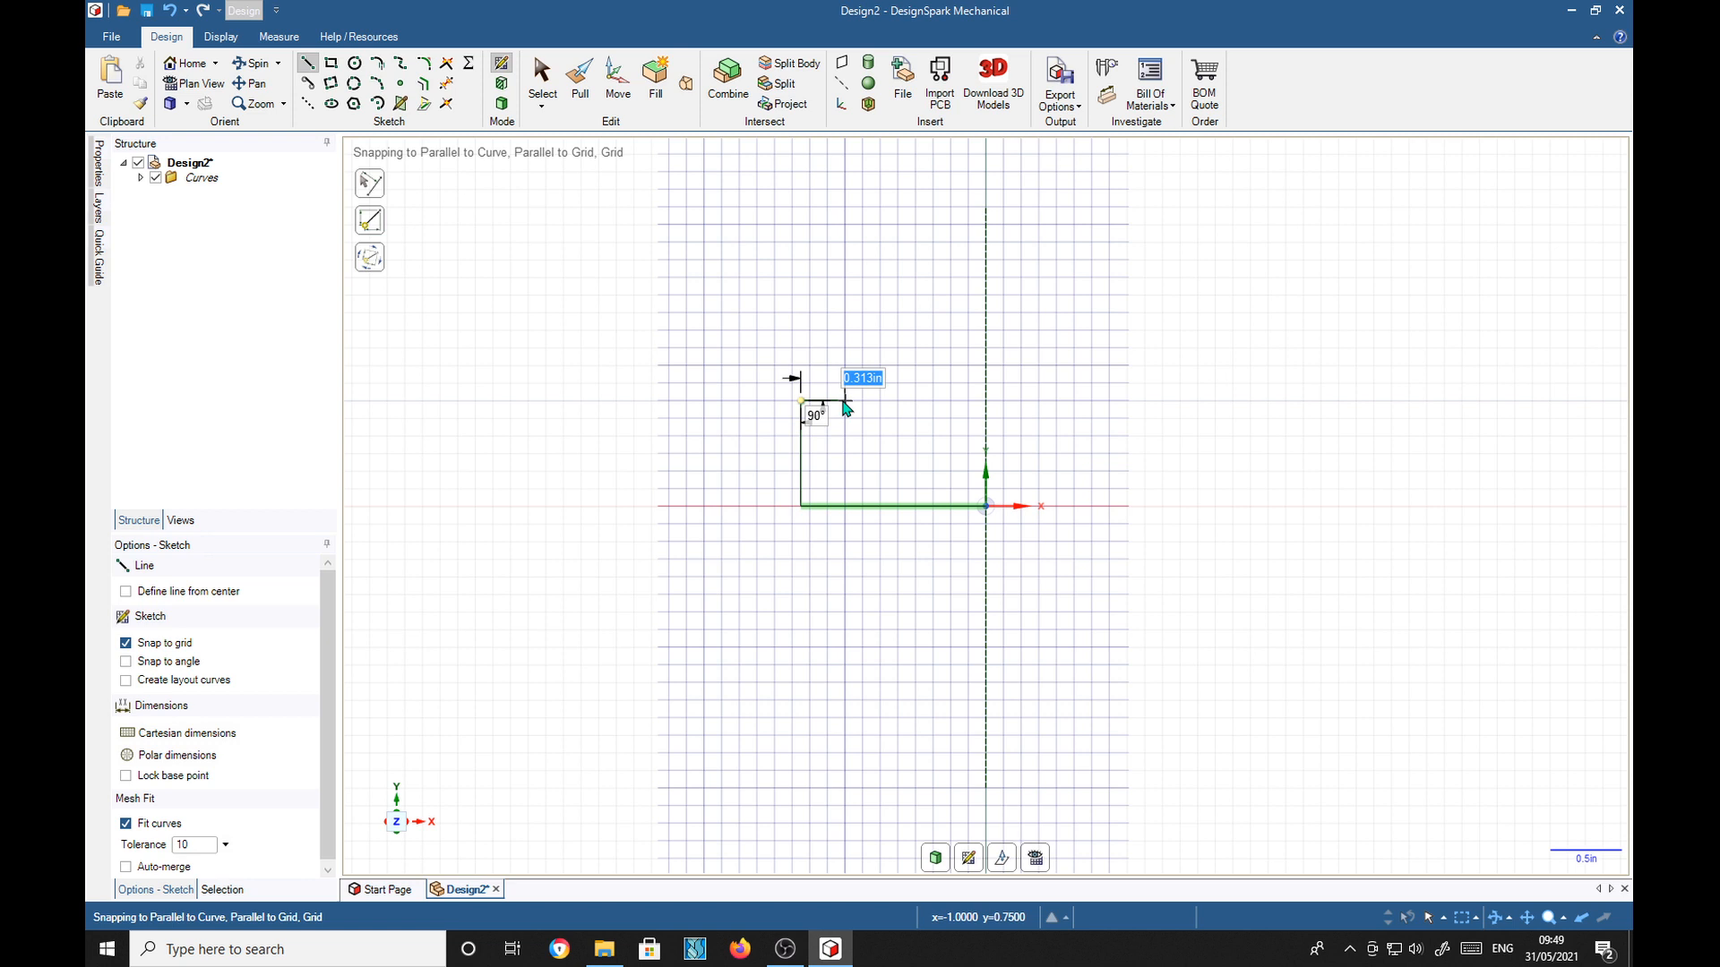
click(844, 401)
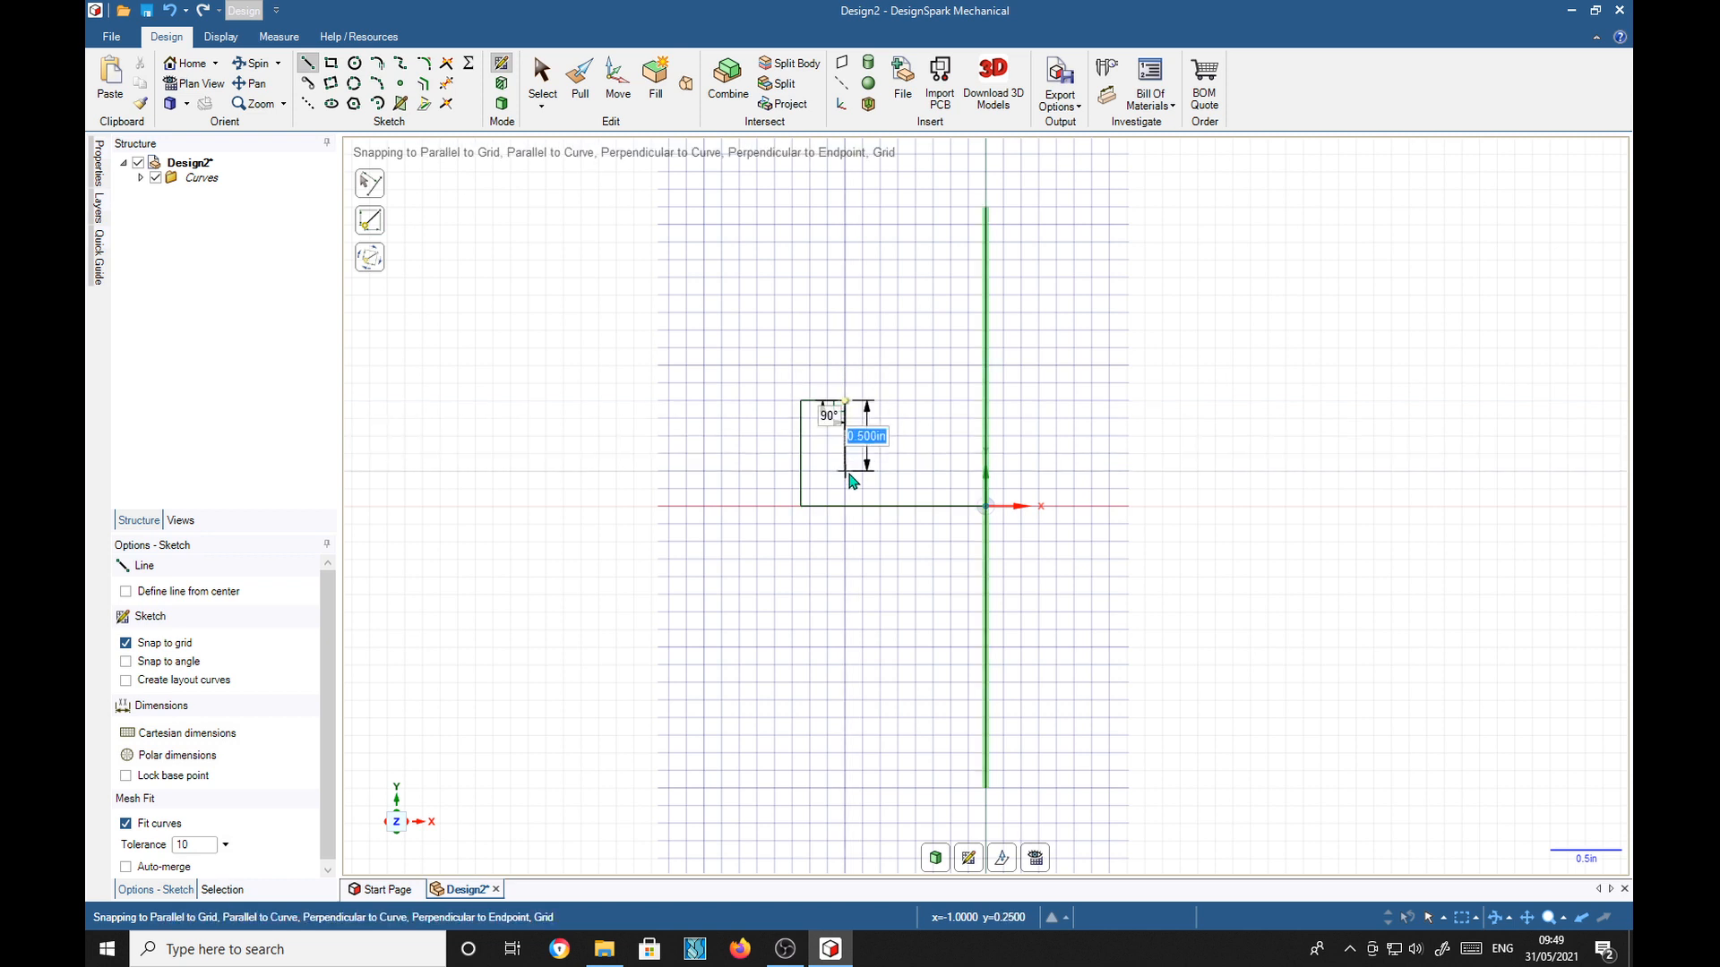
click(845, 471)
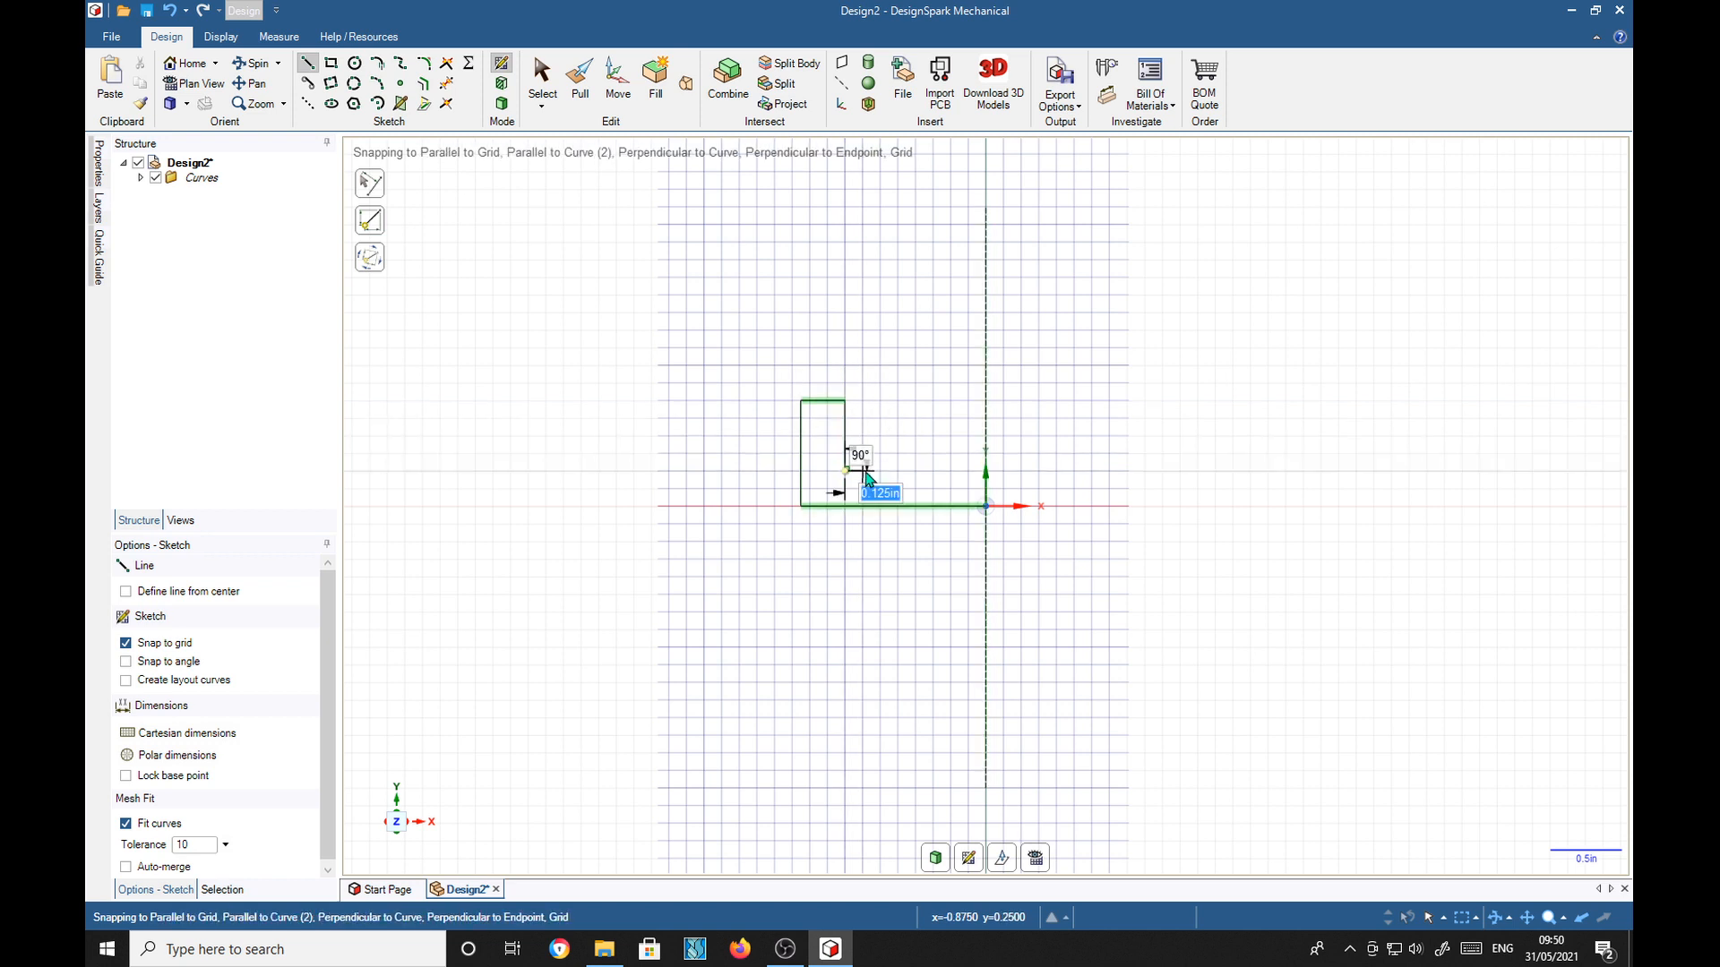
click(986, 471)
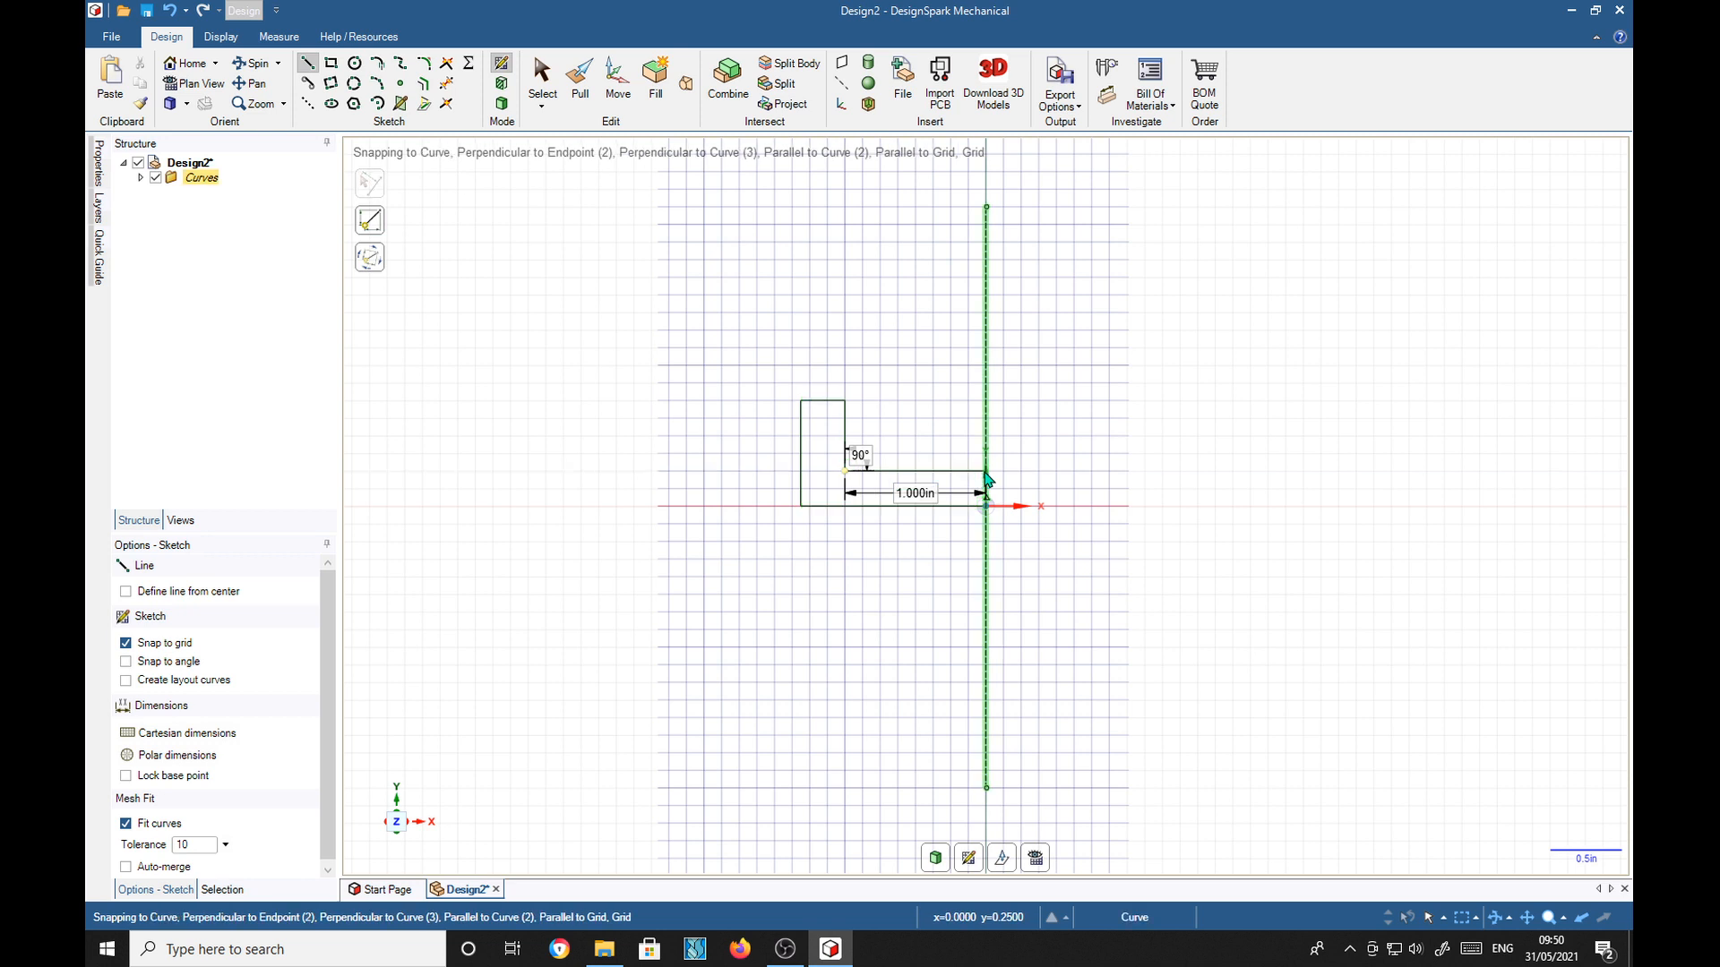
click(986, 507)
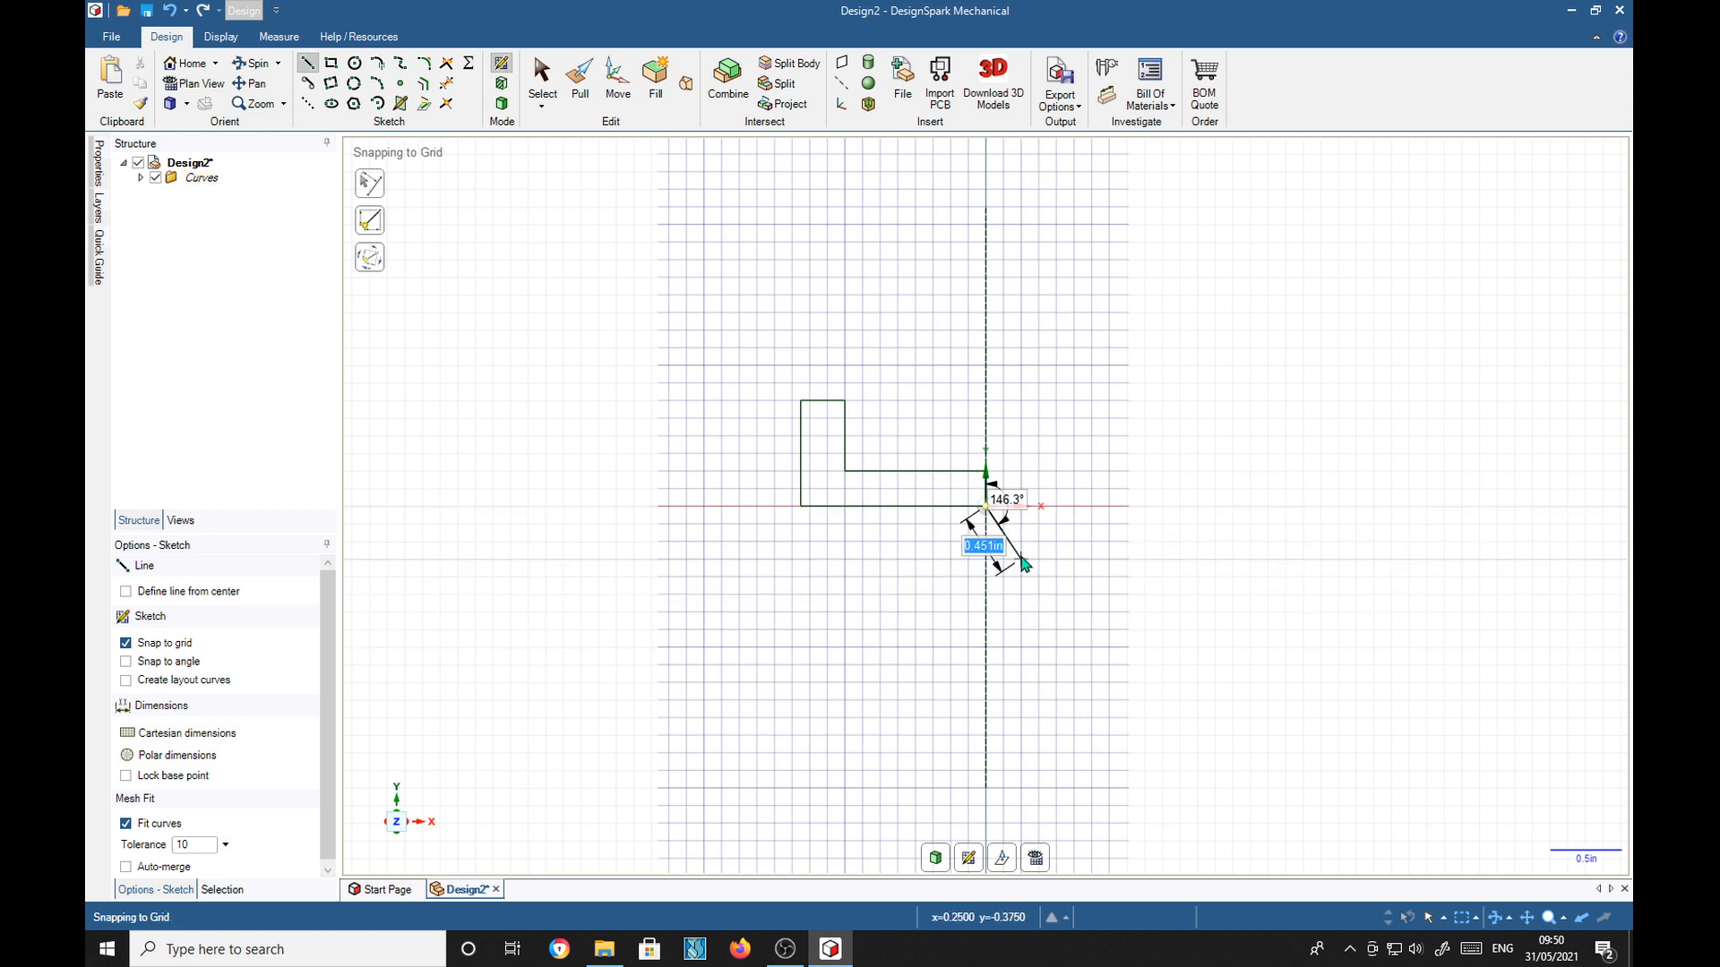
key(Escape)
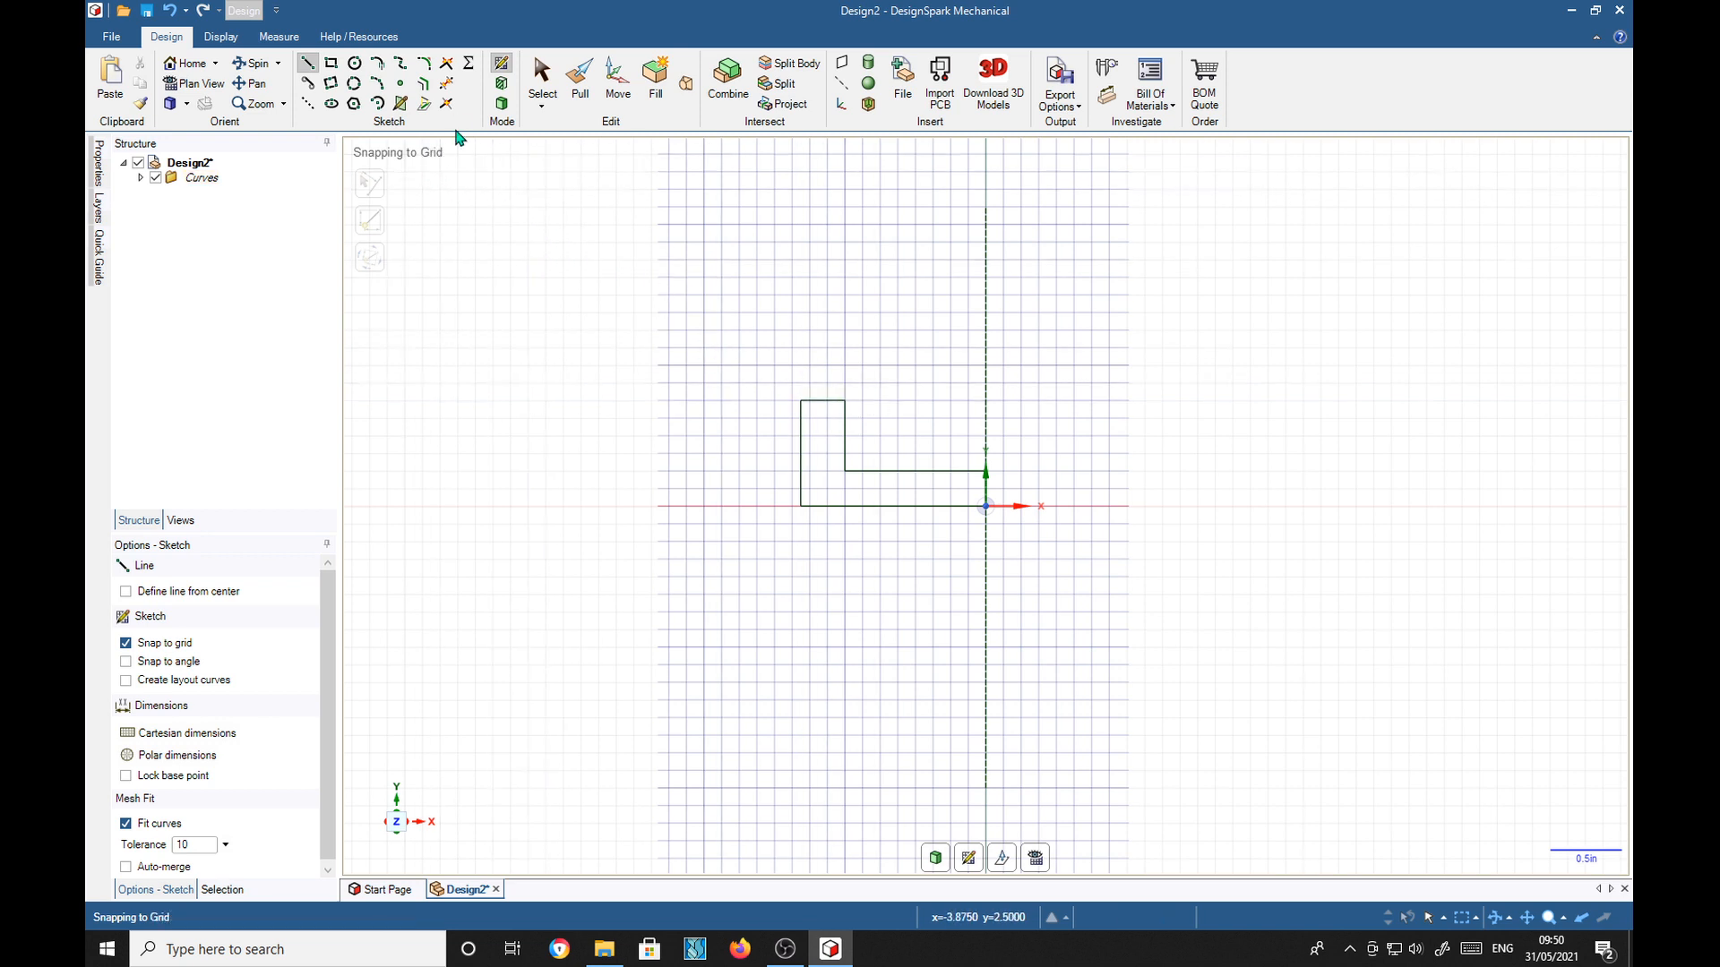
Round both upper corners of the profile's vertical wall with a 0.07 in radius.
click(427, 64)
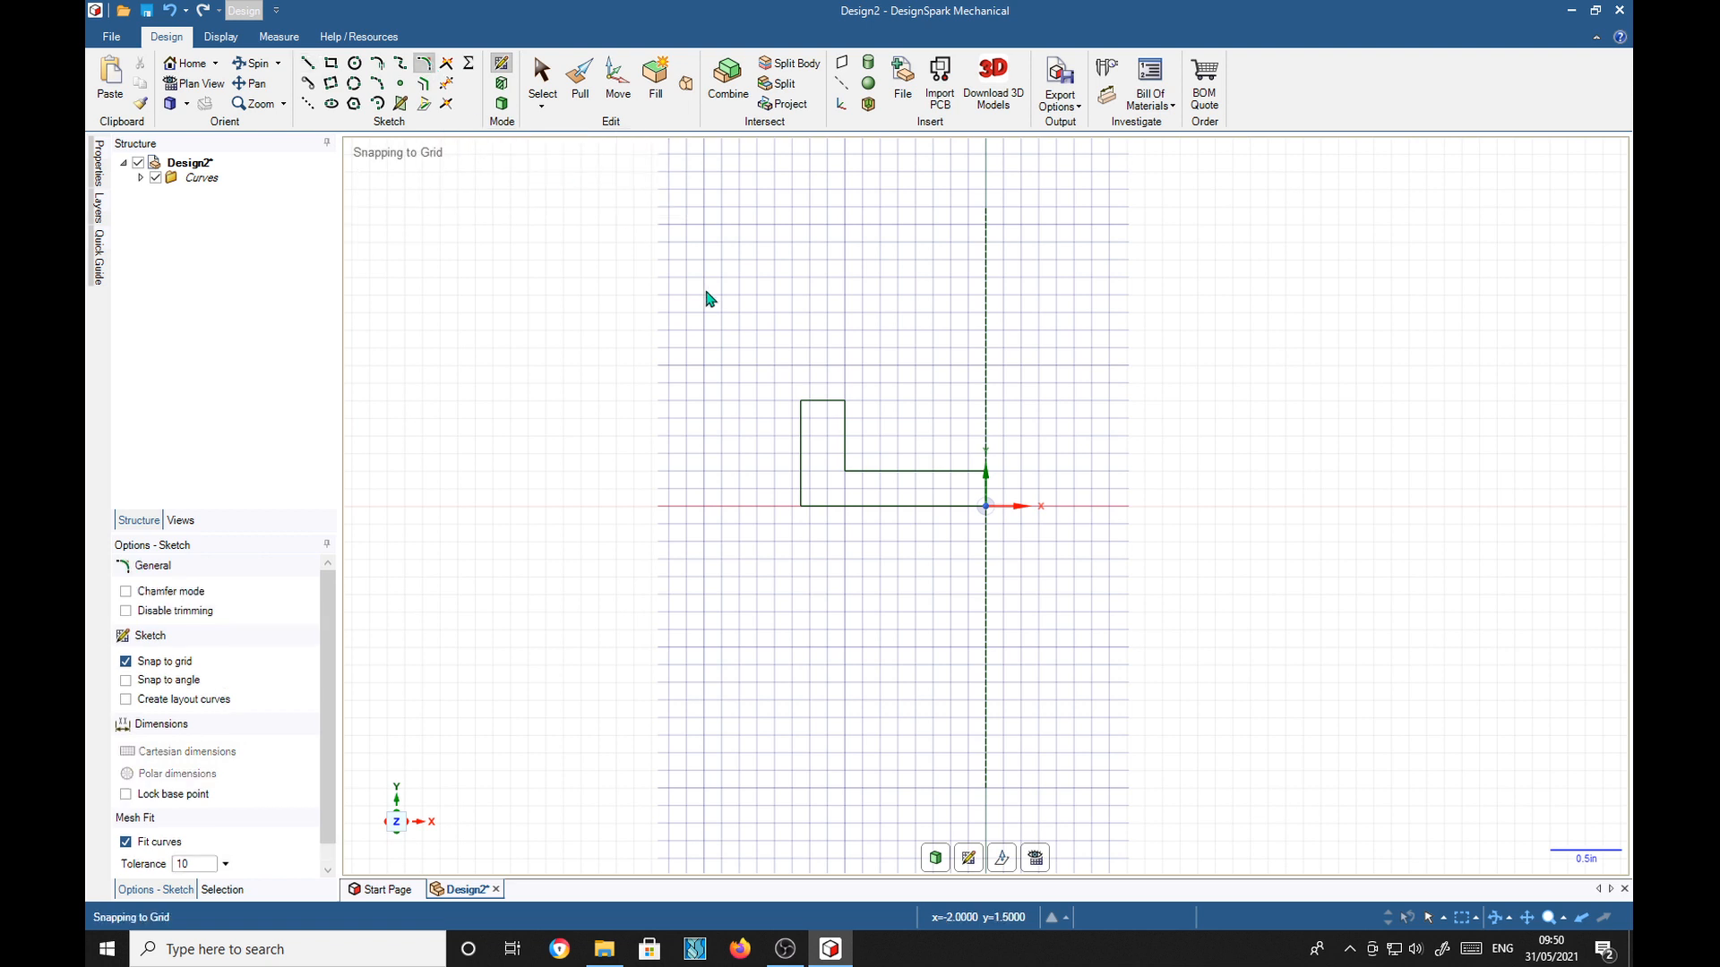
scroll(809, 409, up, 6)
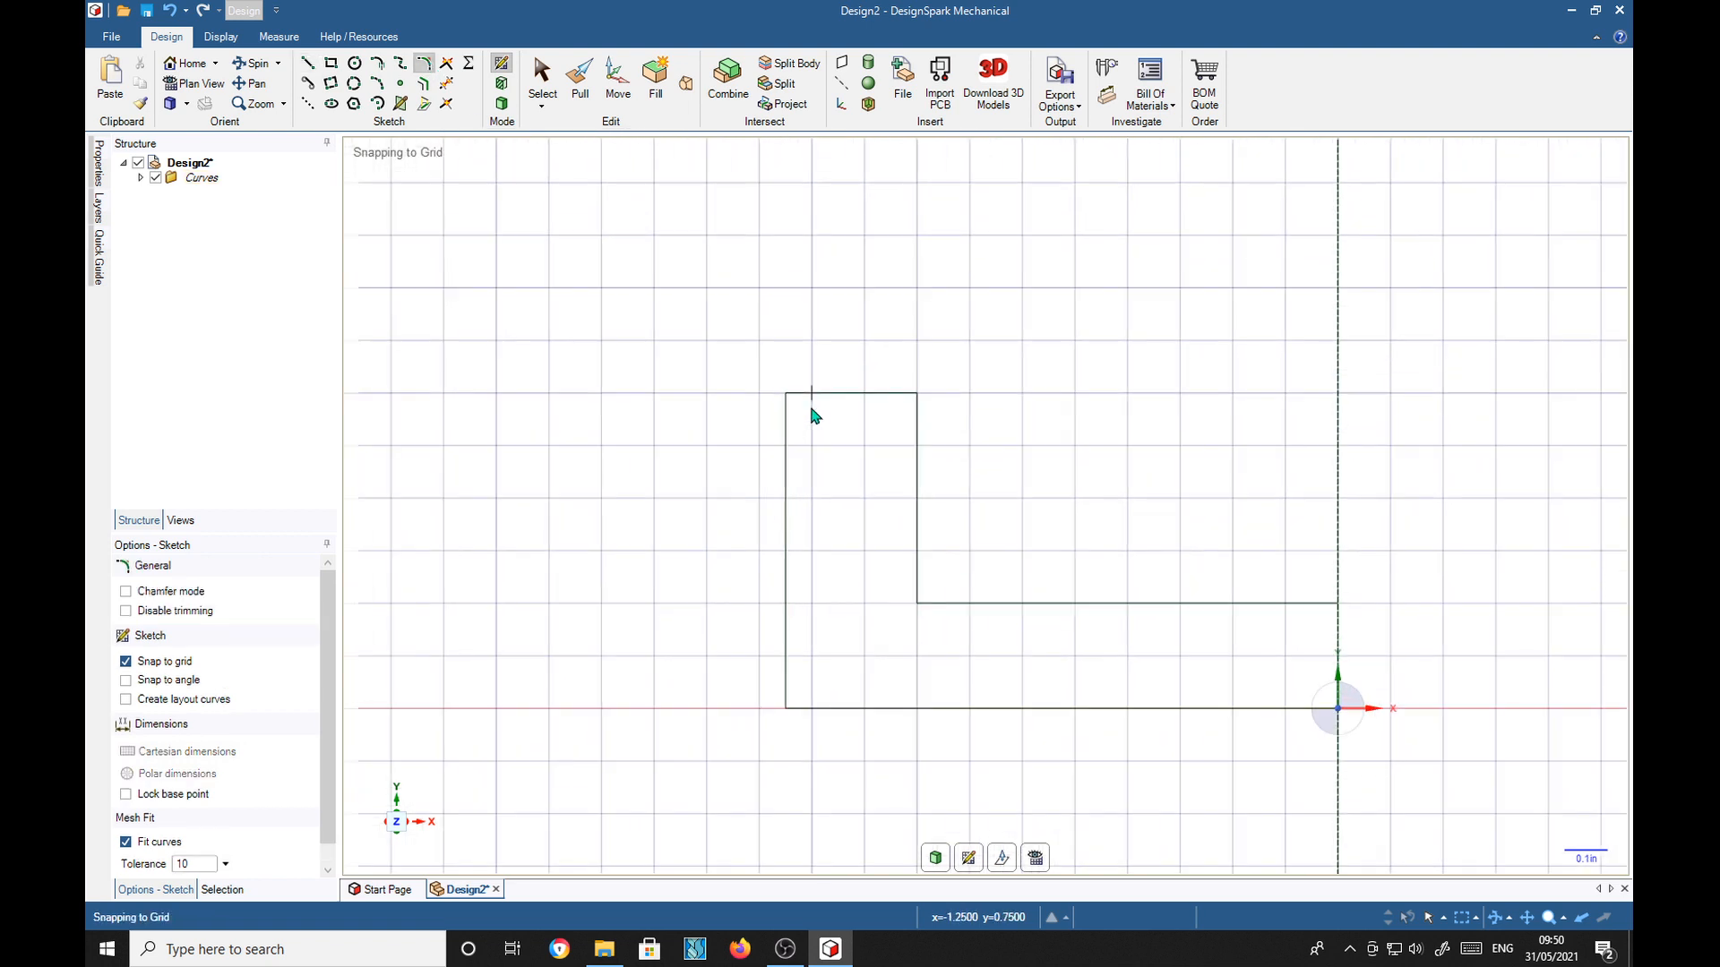
click(775, 422)
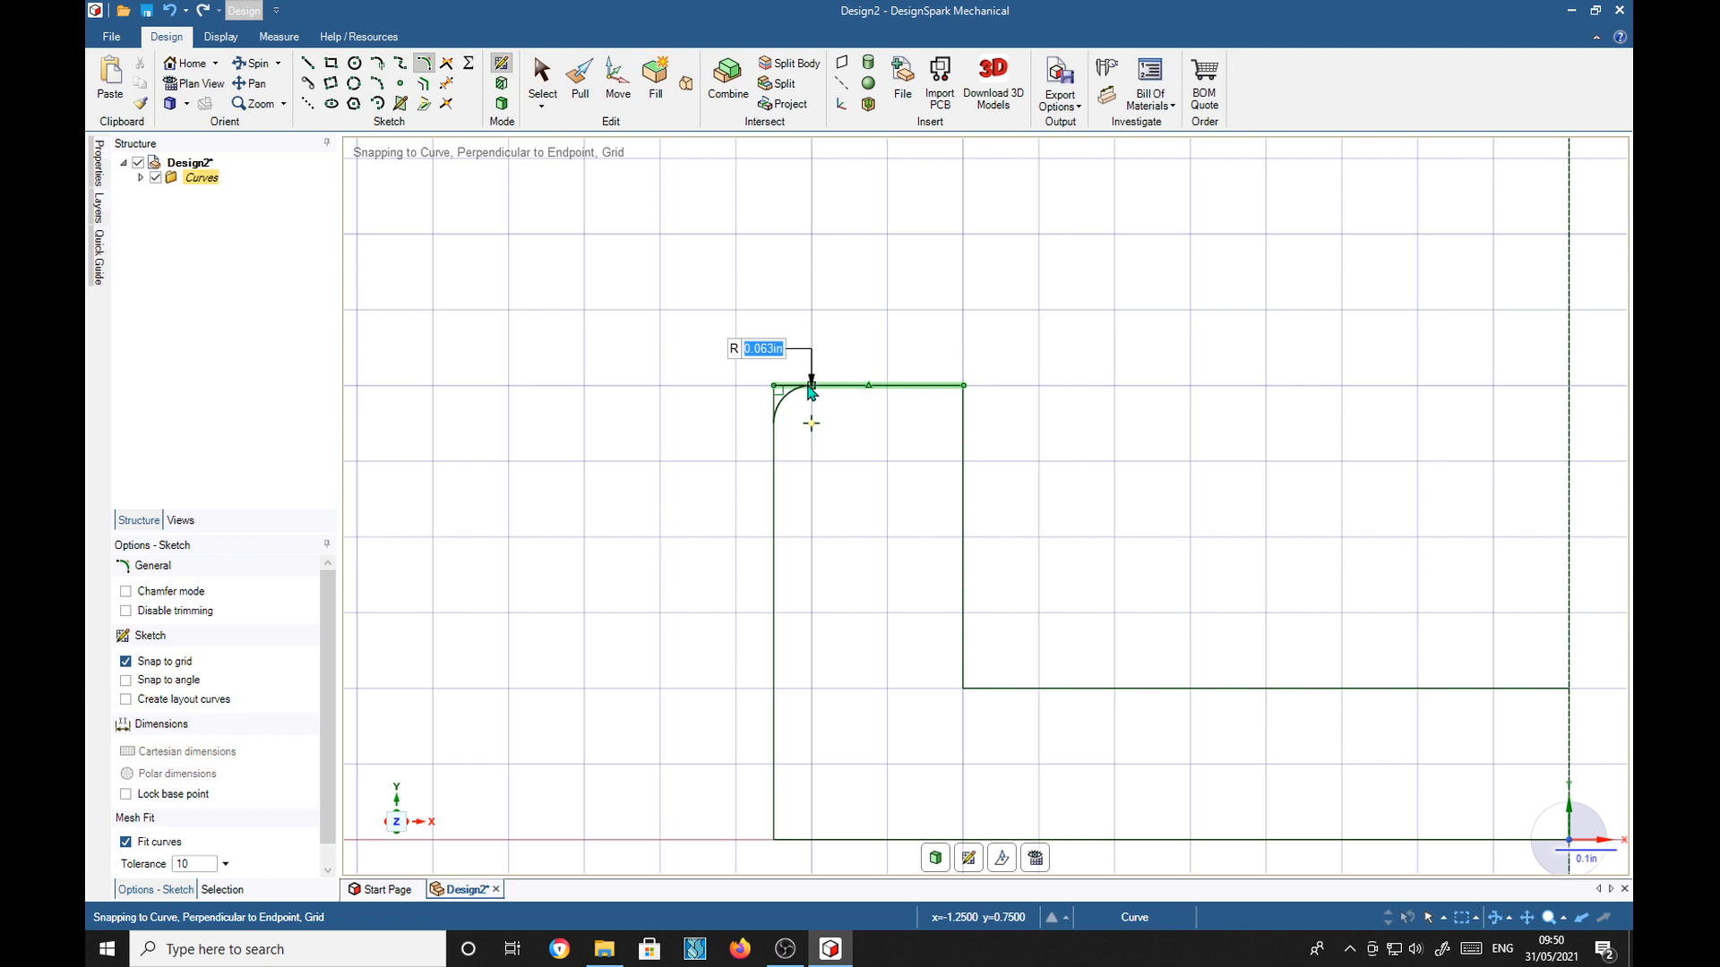
key(BackSpace)
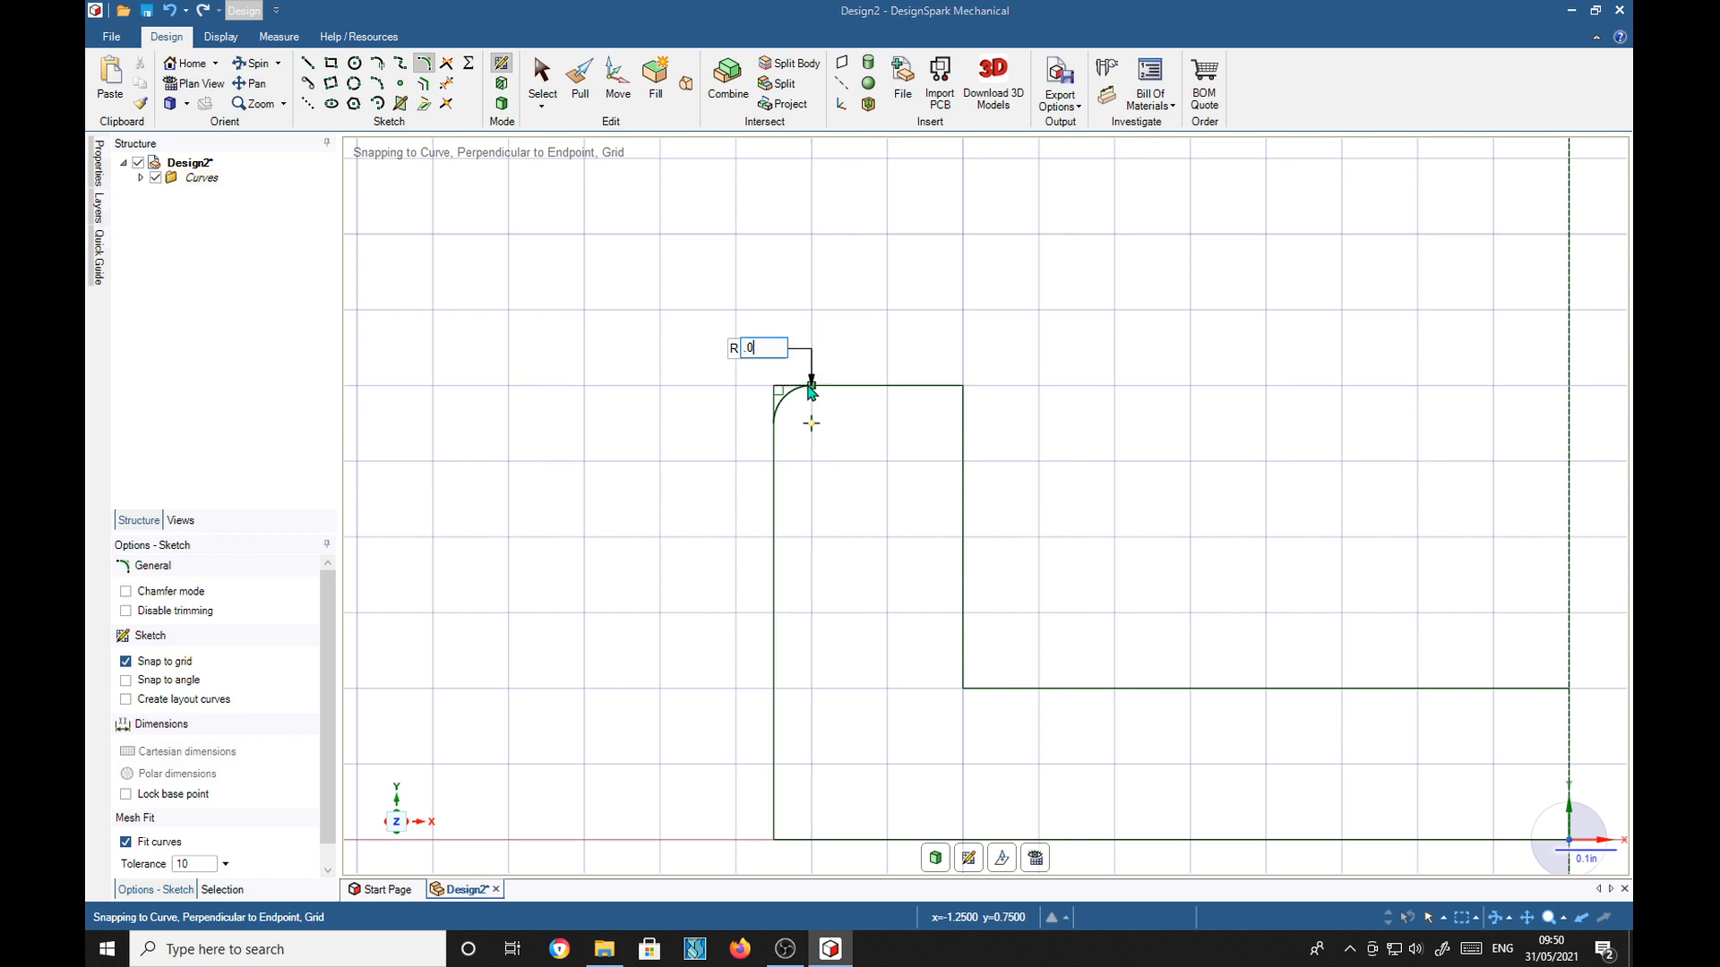
key(Return)
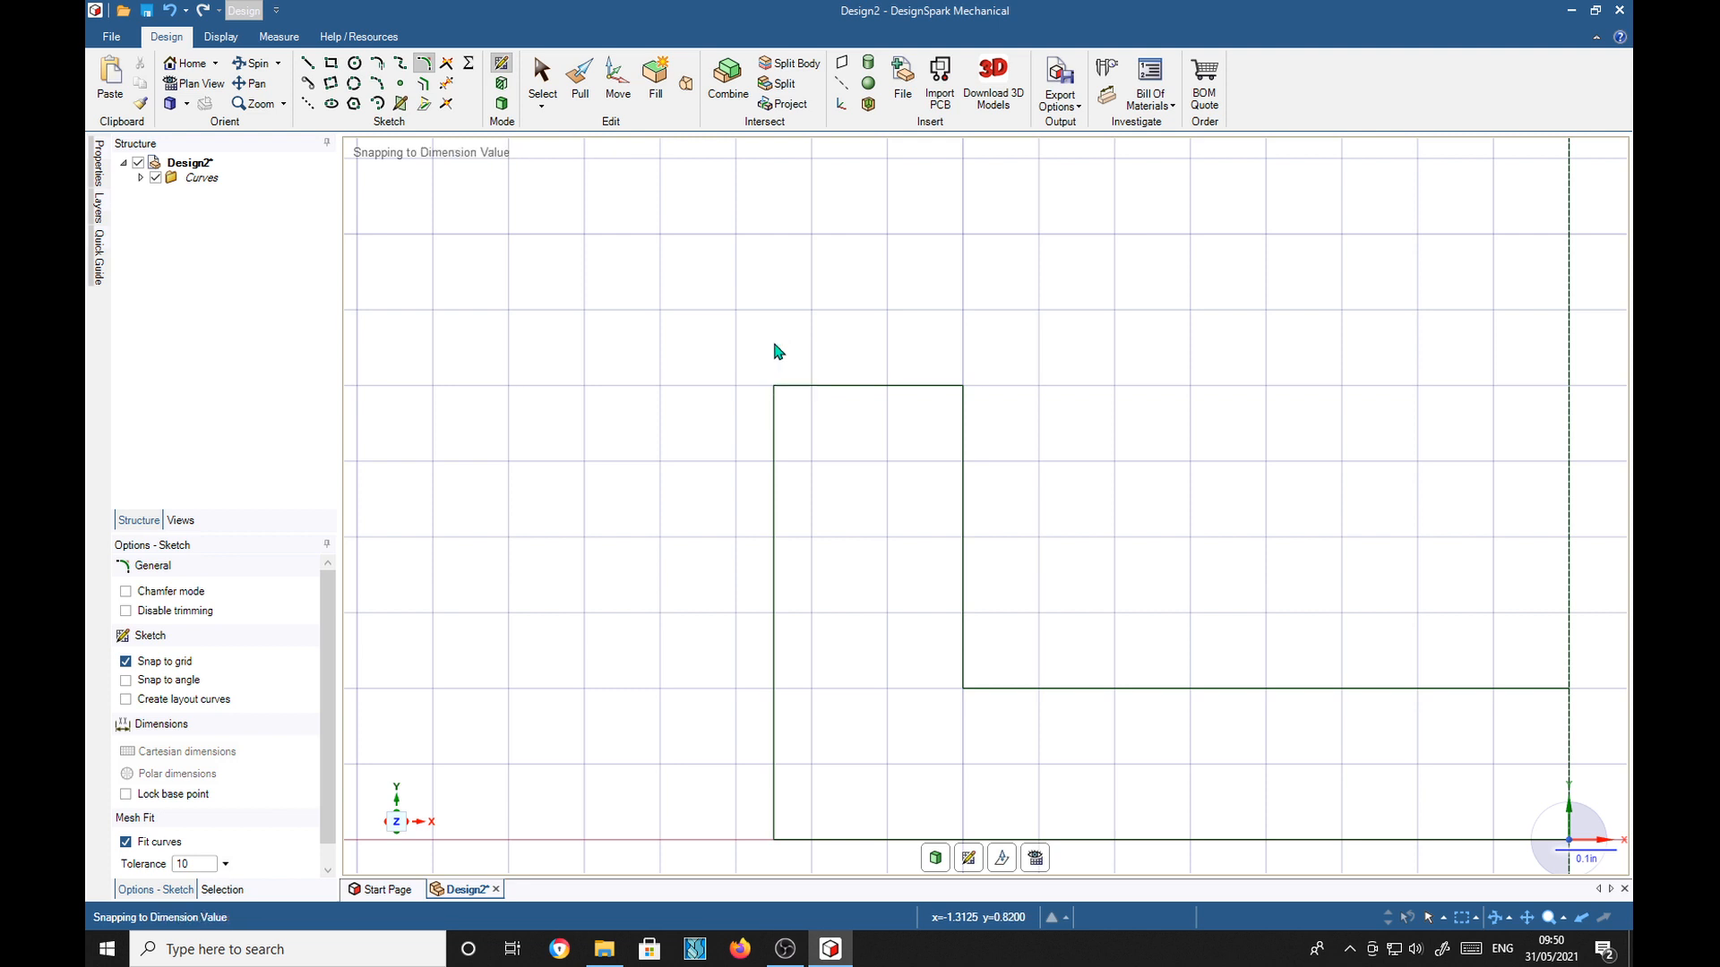
click(775, 429)
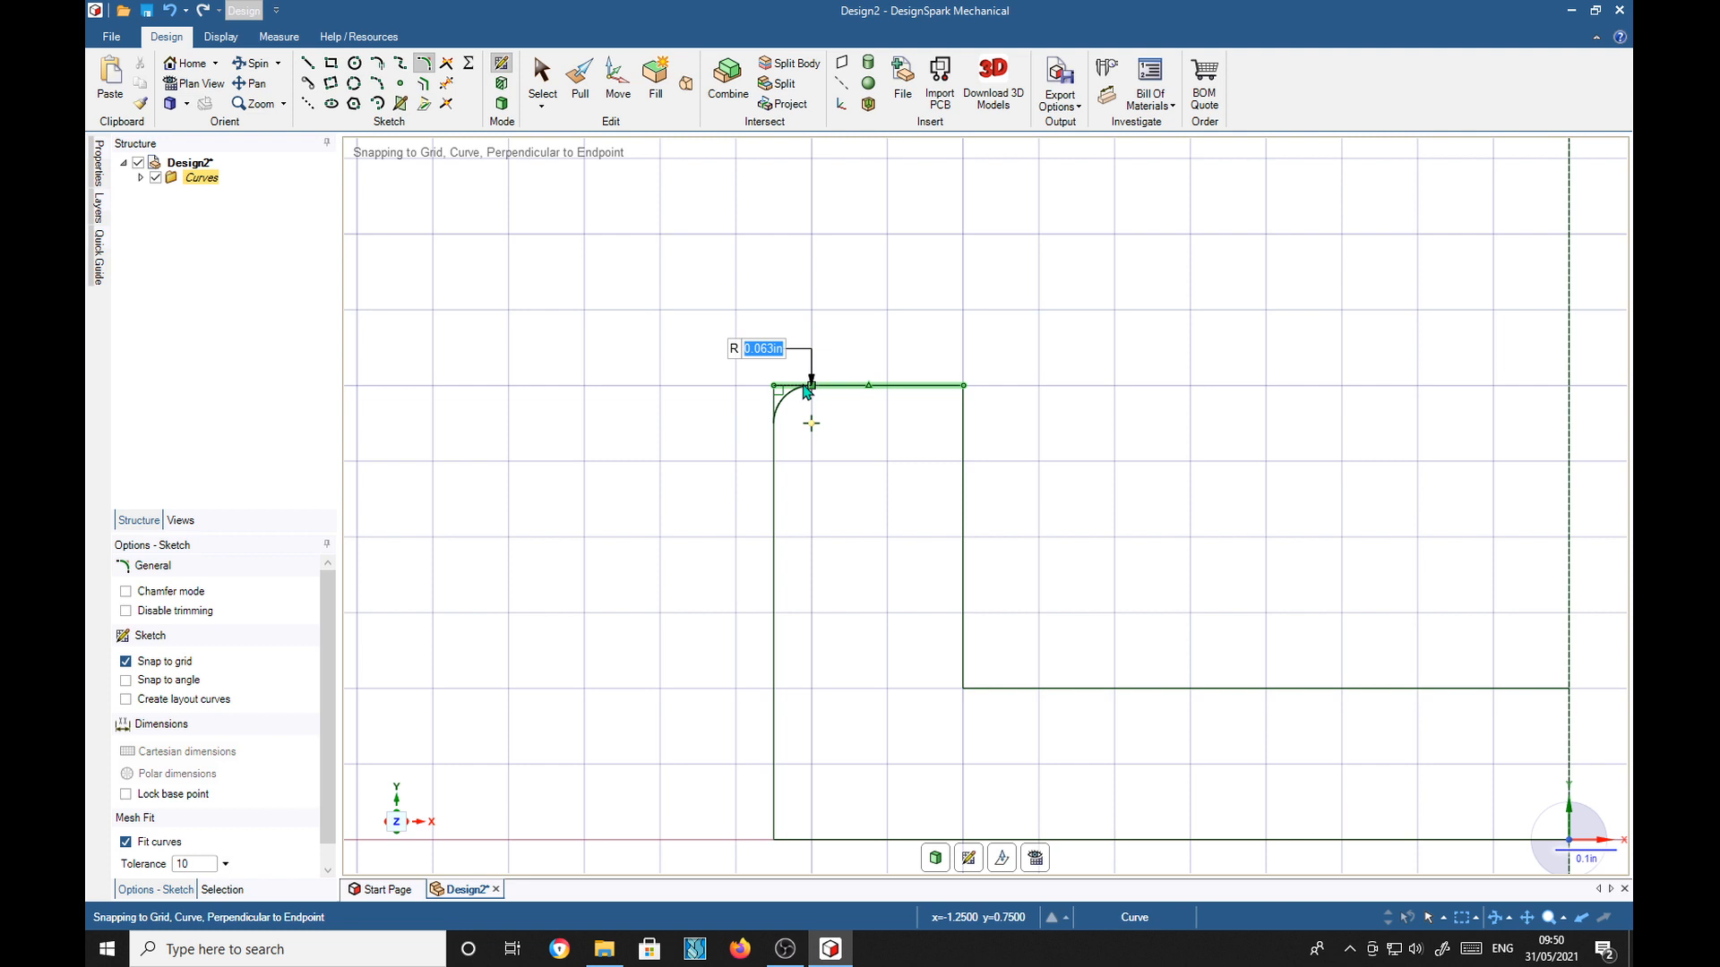
text(.07)
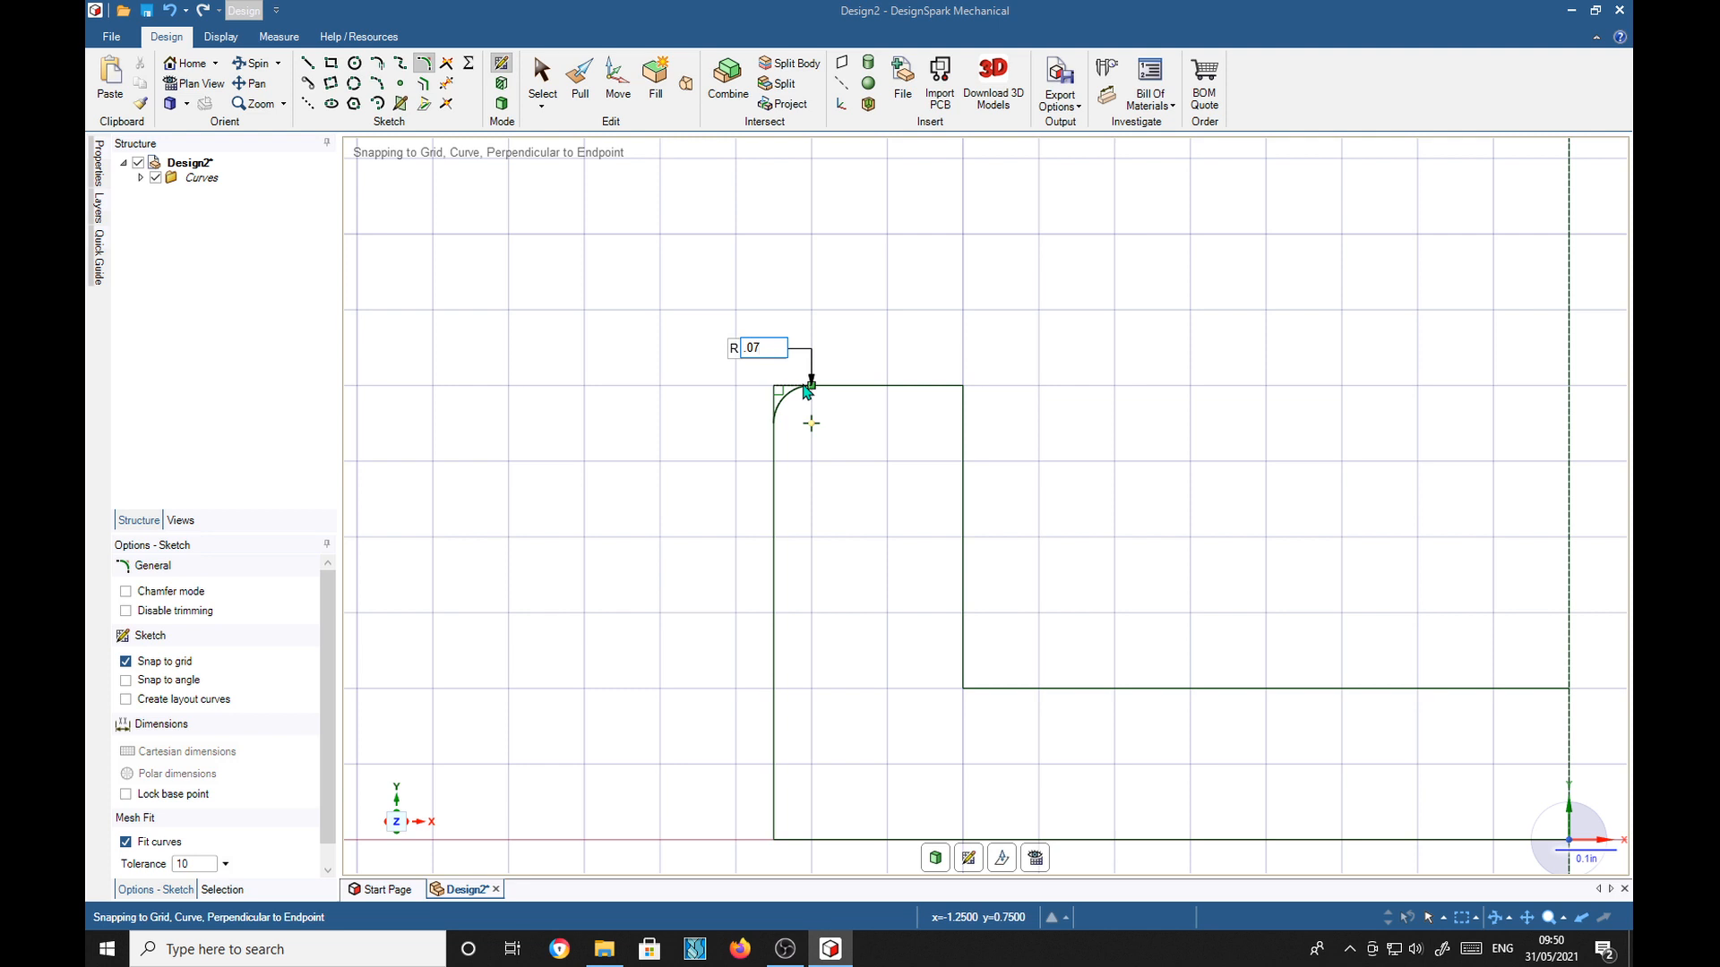
key(Return)
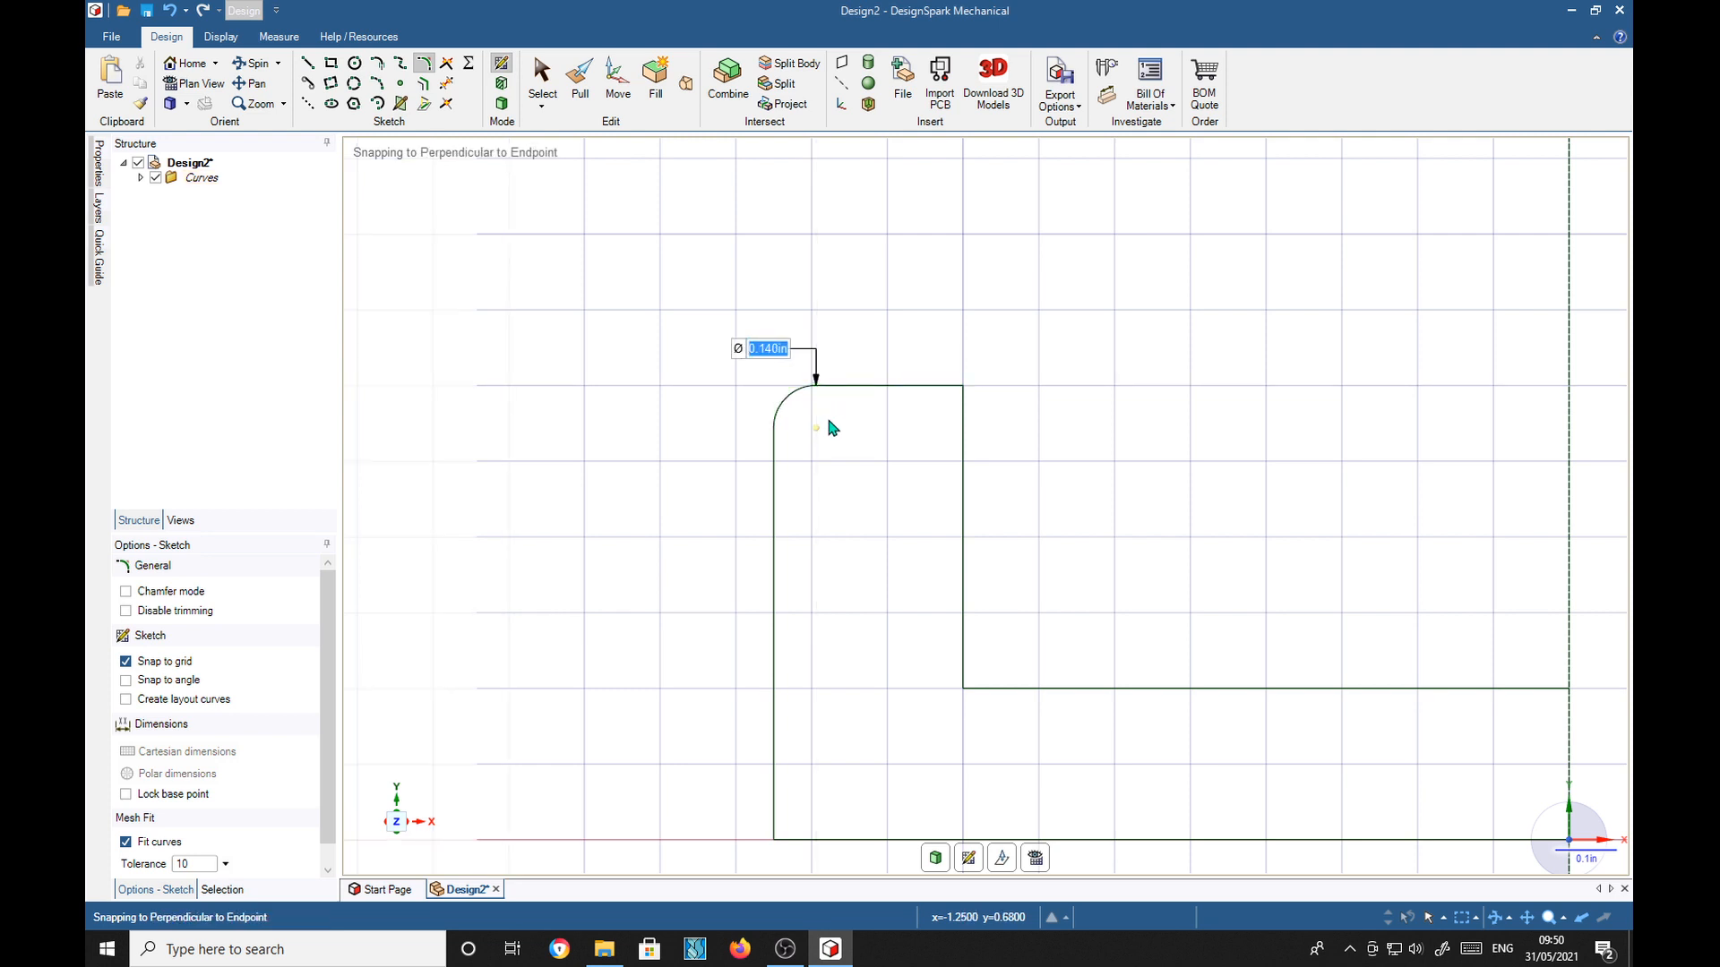
click(930, 387)
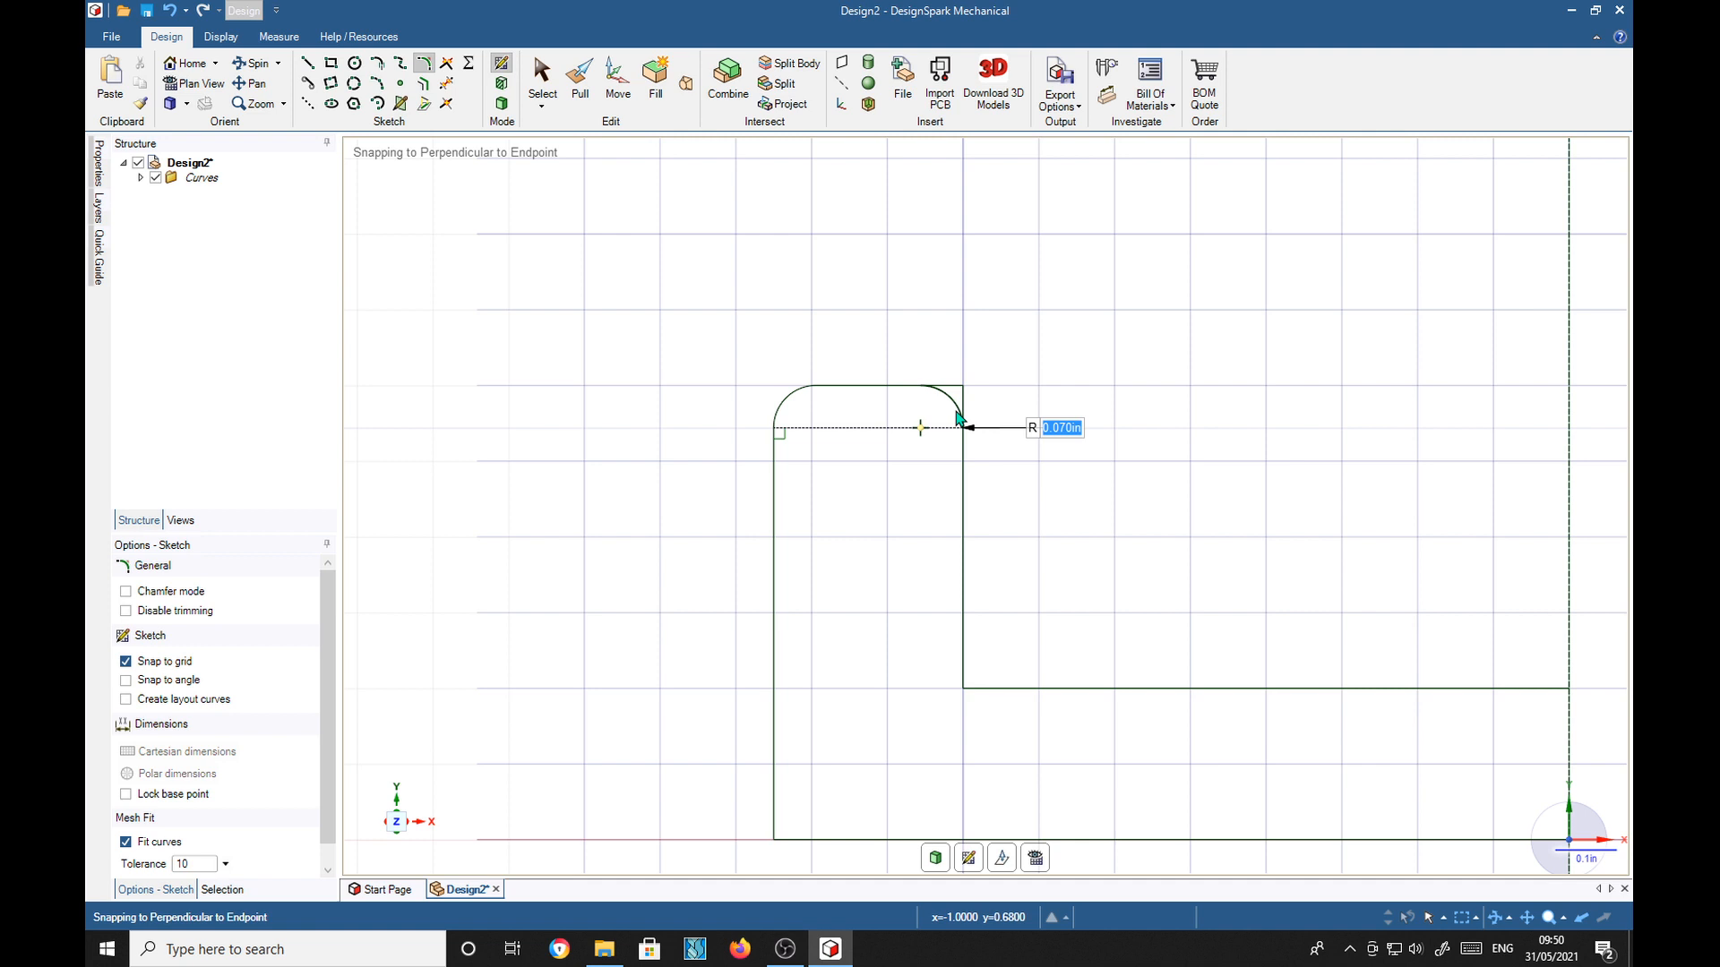
click(957, 419)
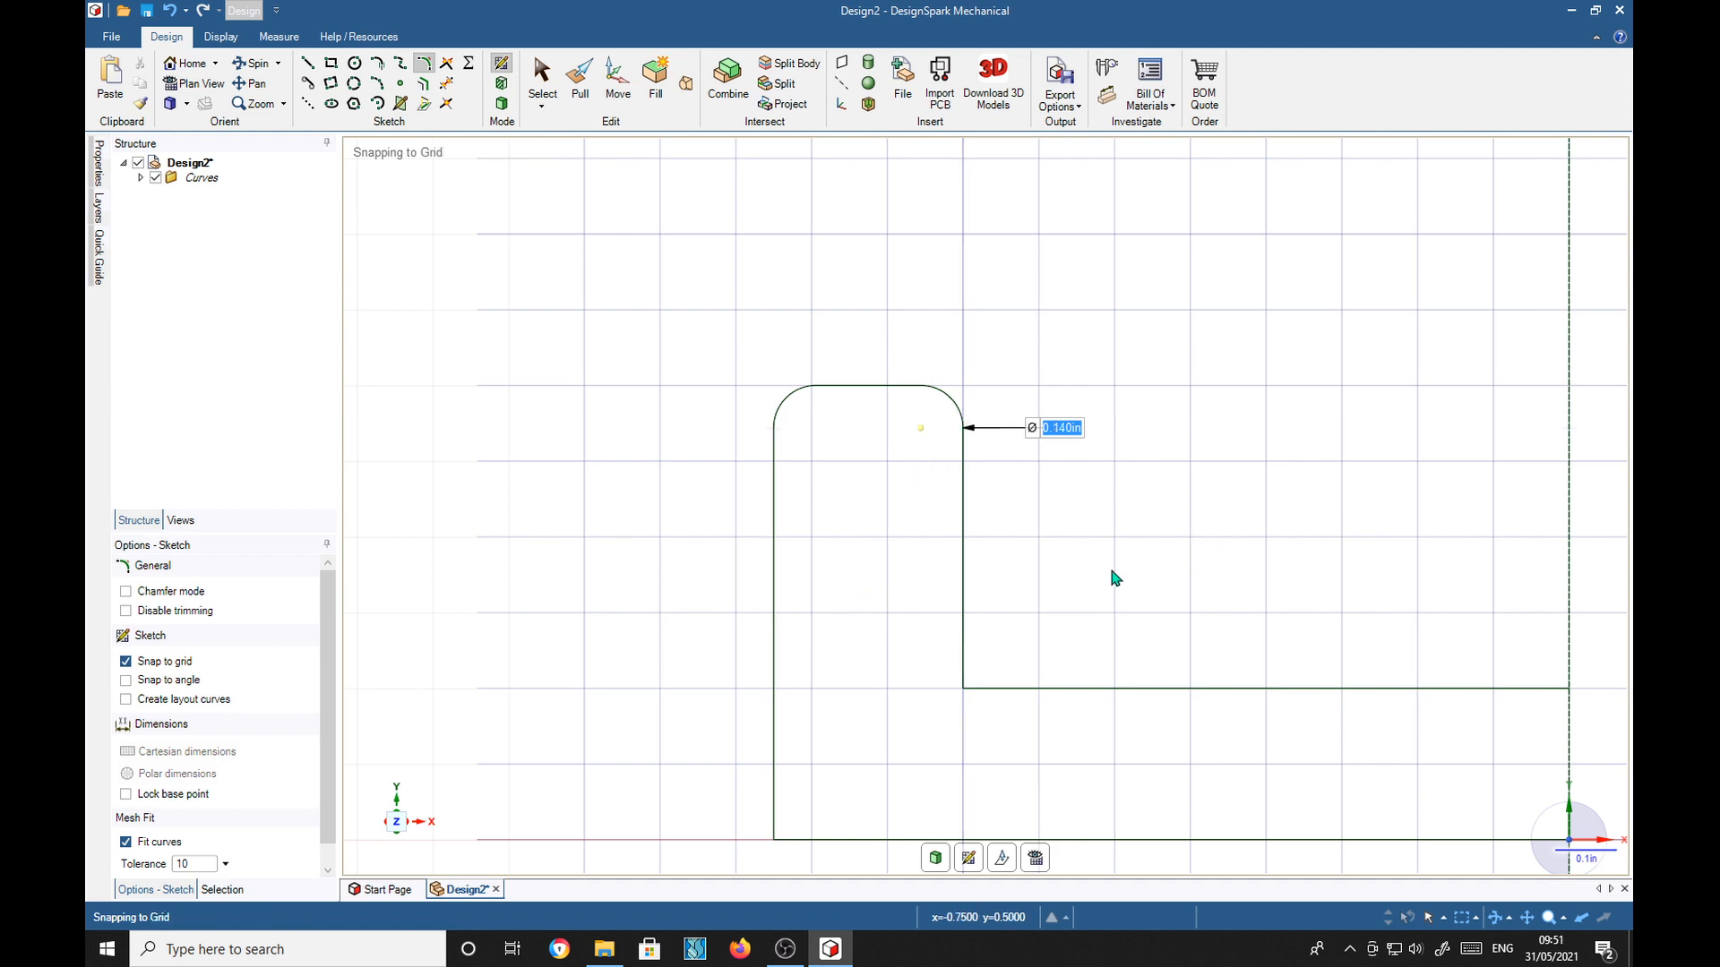
Try to turn the sketched profile into a surface by switching to the Pull tool.
scroll(1194, 514, down, 5)
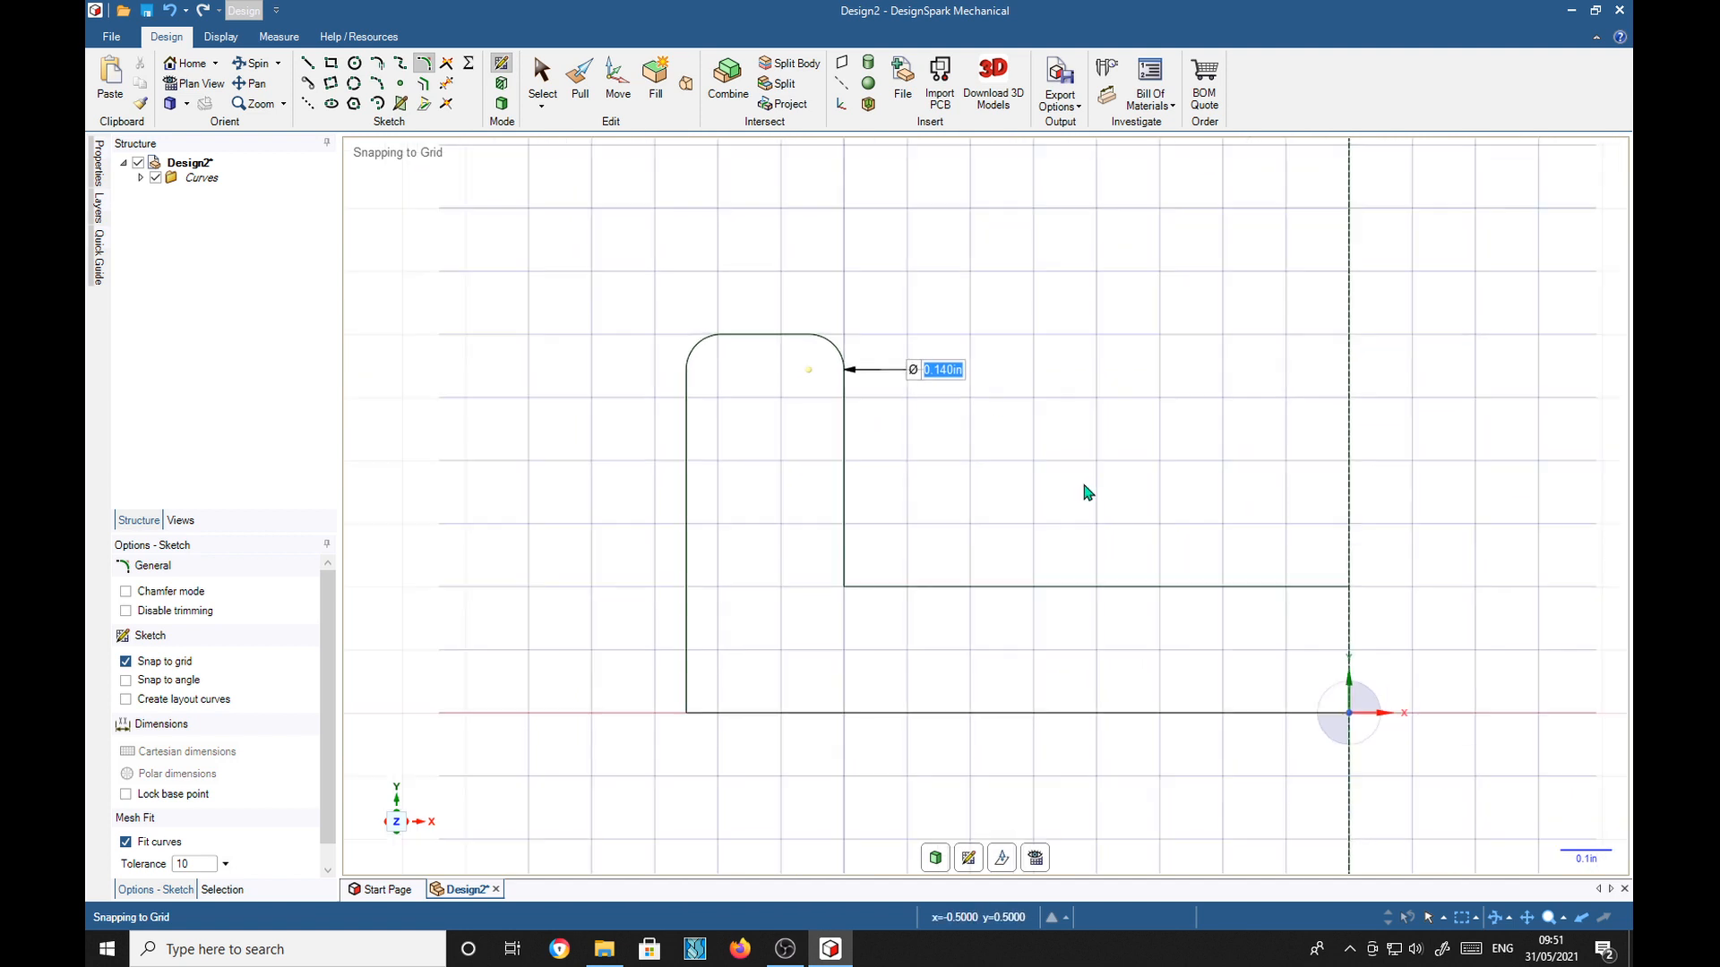
scroll(1083, 485, down, 2)
shift+middle_drag(1084, 485, 806, 468)
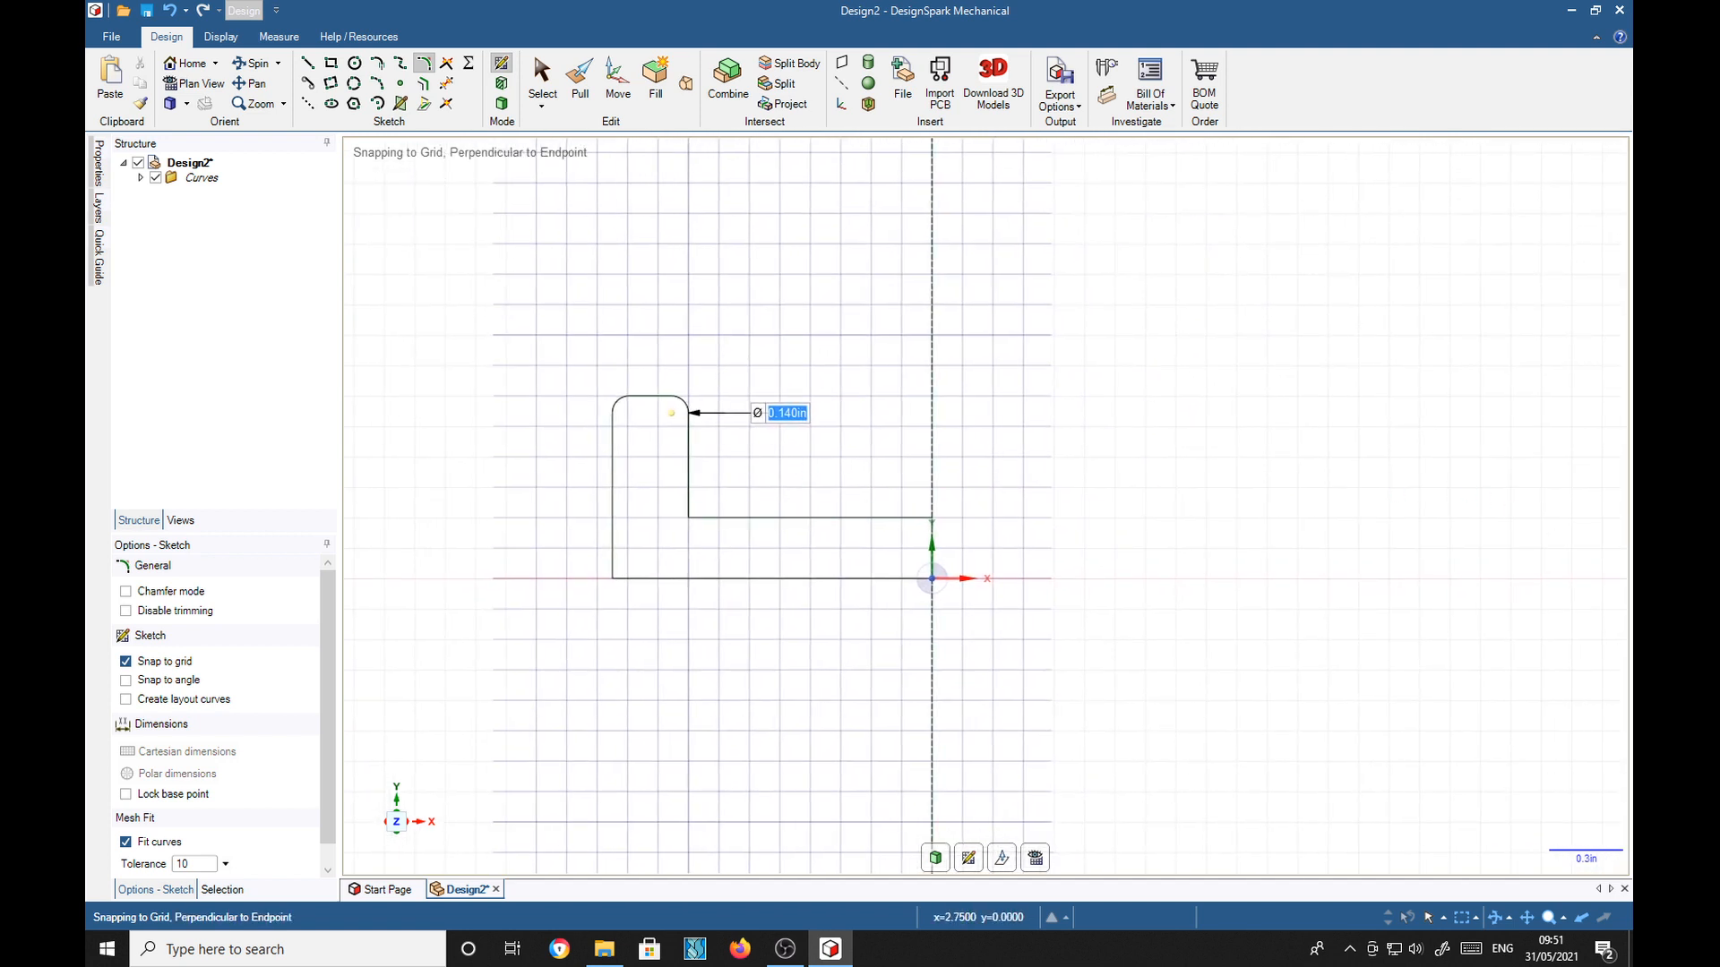
key(p)
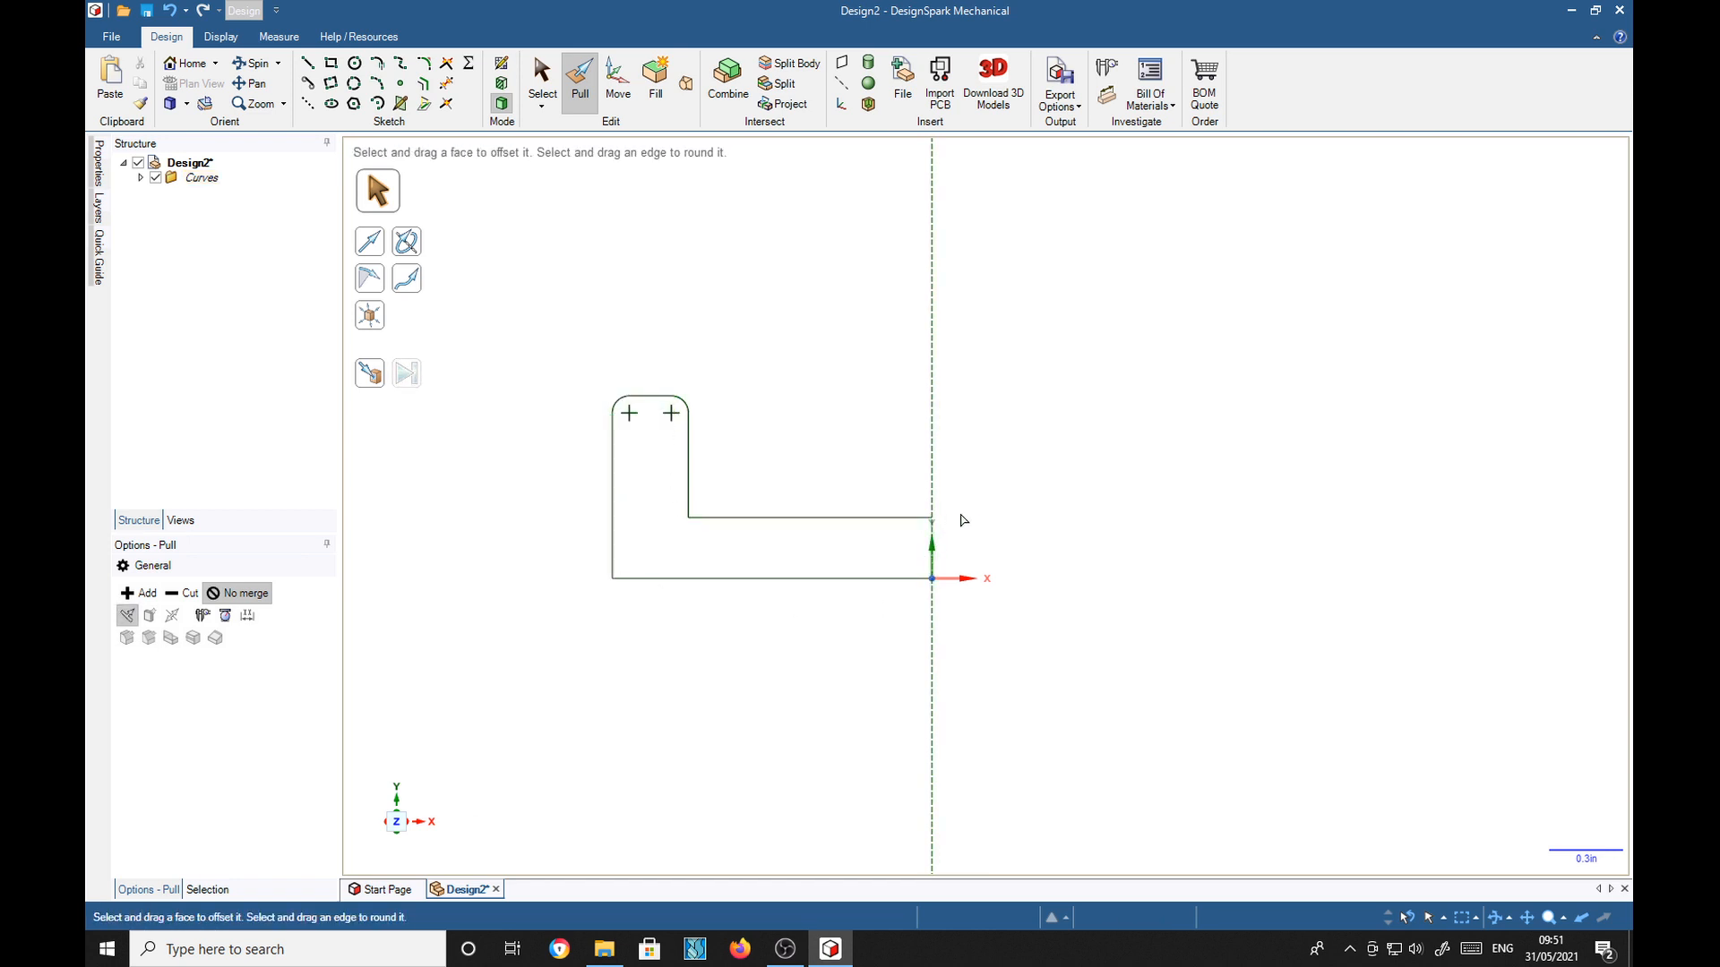
Close the profile with a 0.25 in line along the axis from the inner floor line's end to the origin.
click(309, 65)
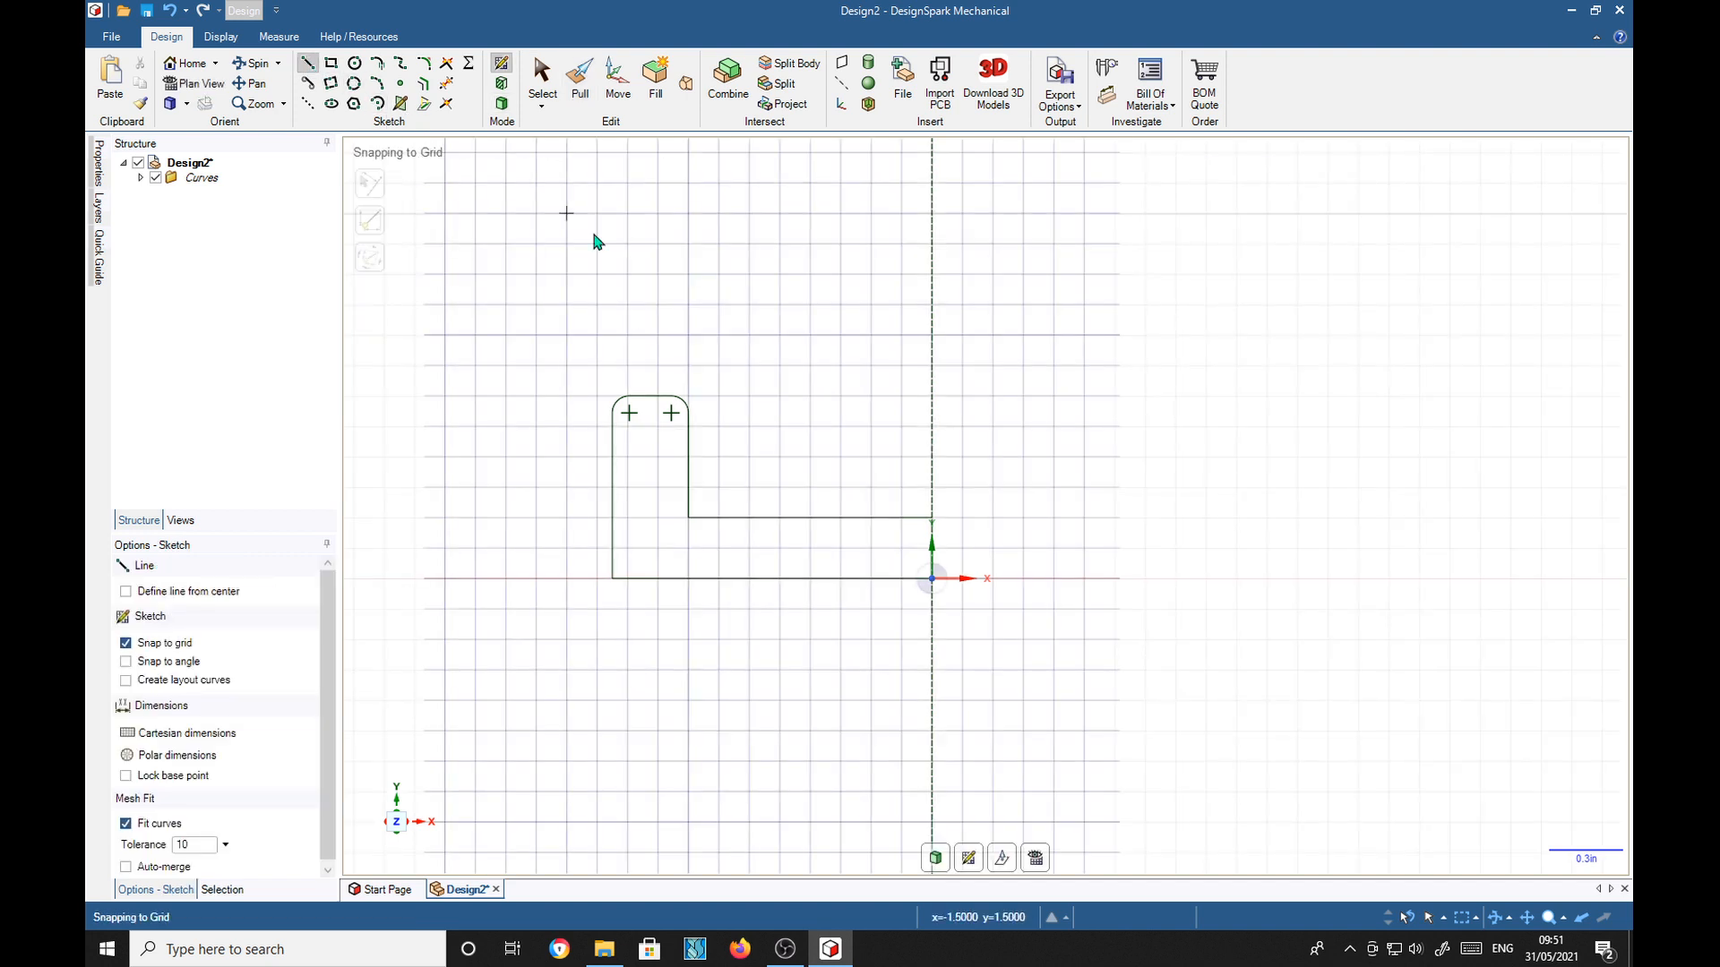
click(931, 518)
click(933, 580)
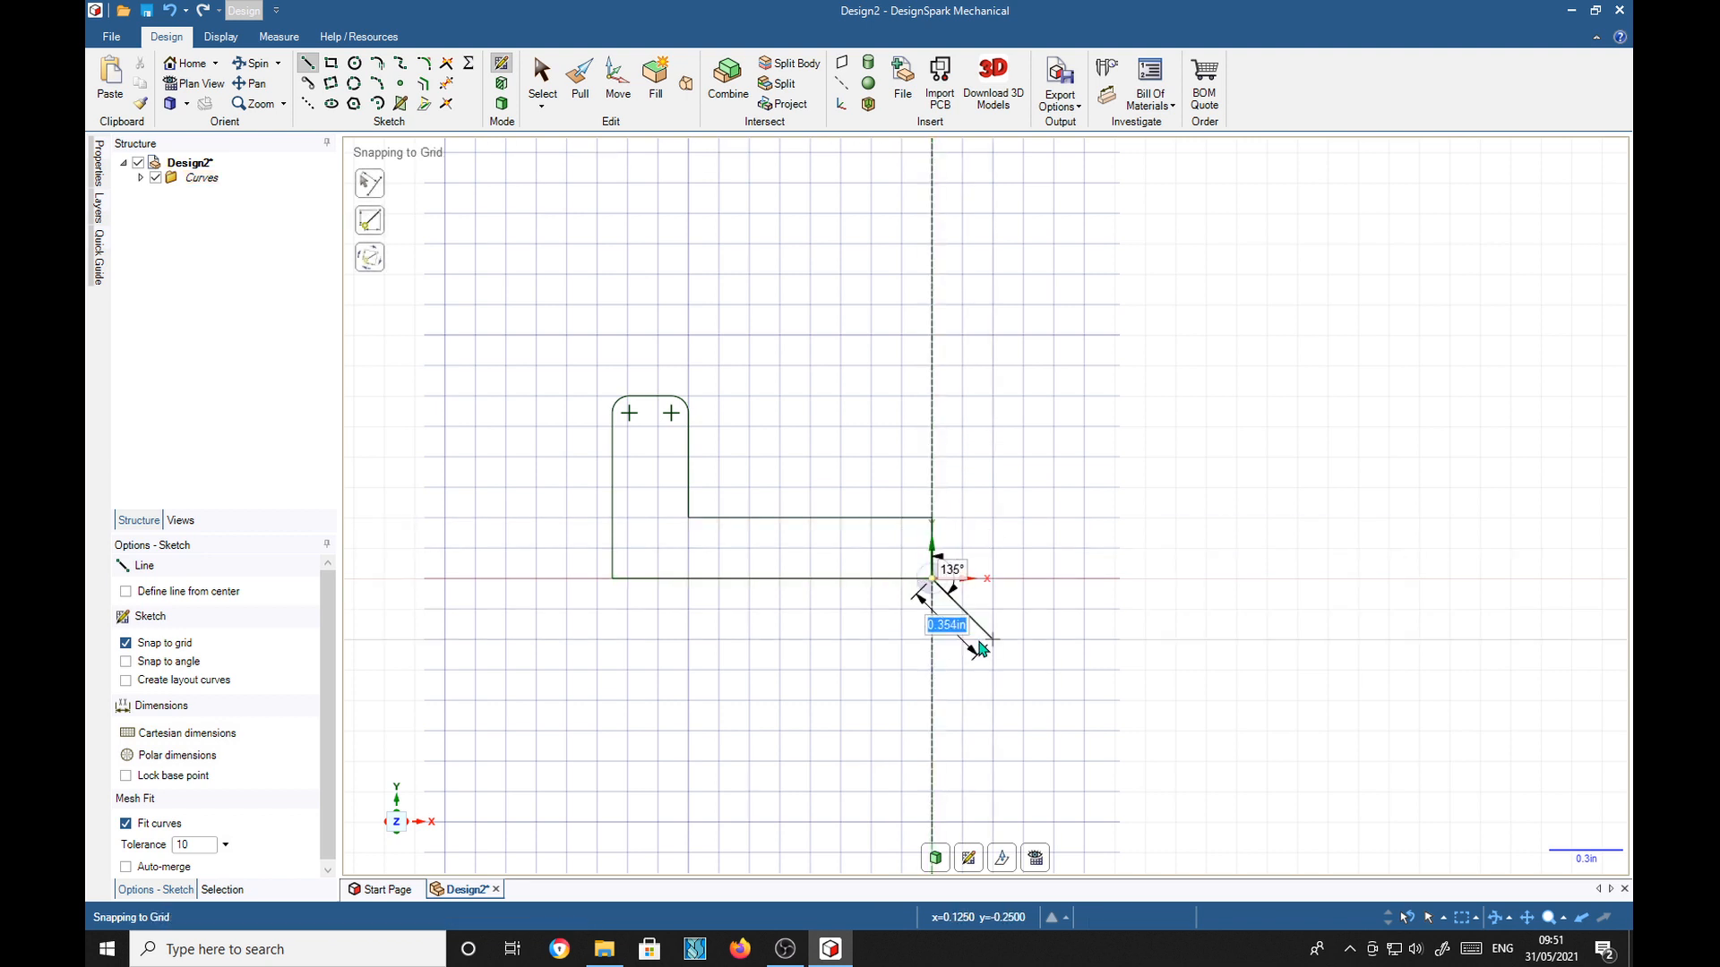
key(Escape)
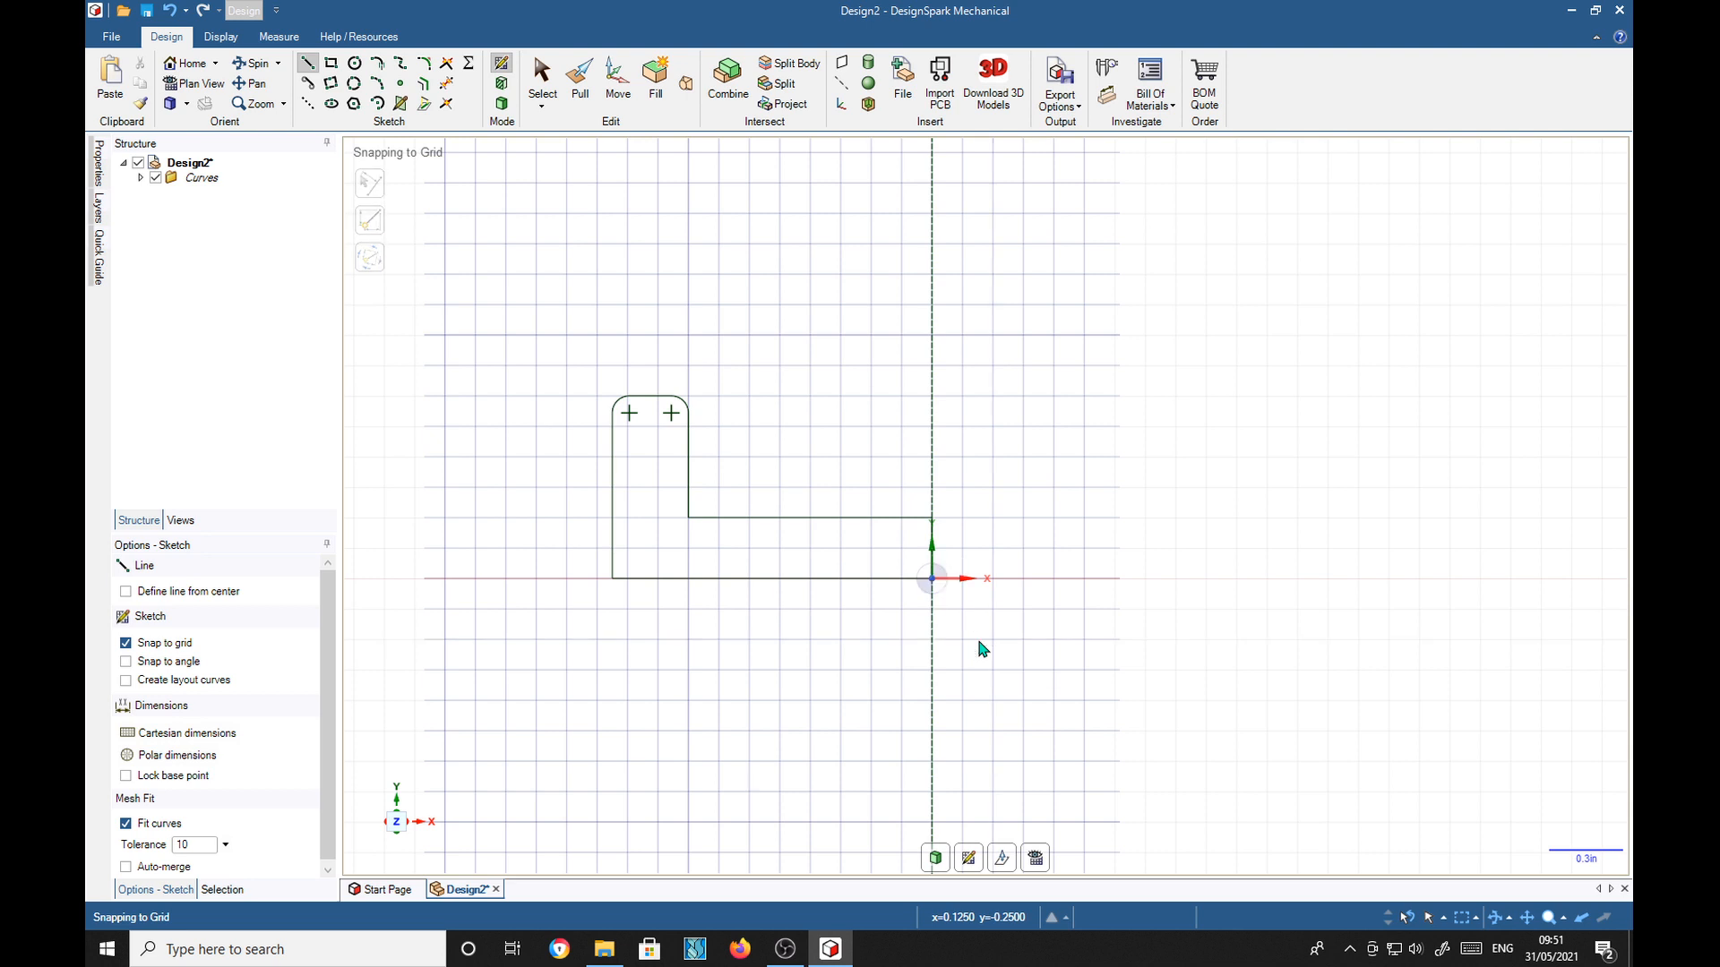
Turn the closed L-shaped profile into a surface by switching from sketching to the Pull tool.
key(p)
click(772, 579)
key(Escape)
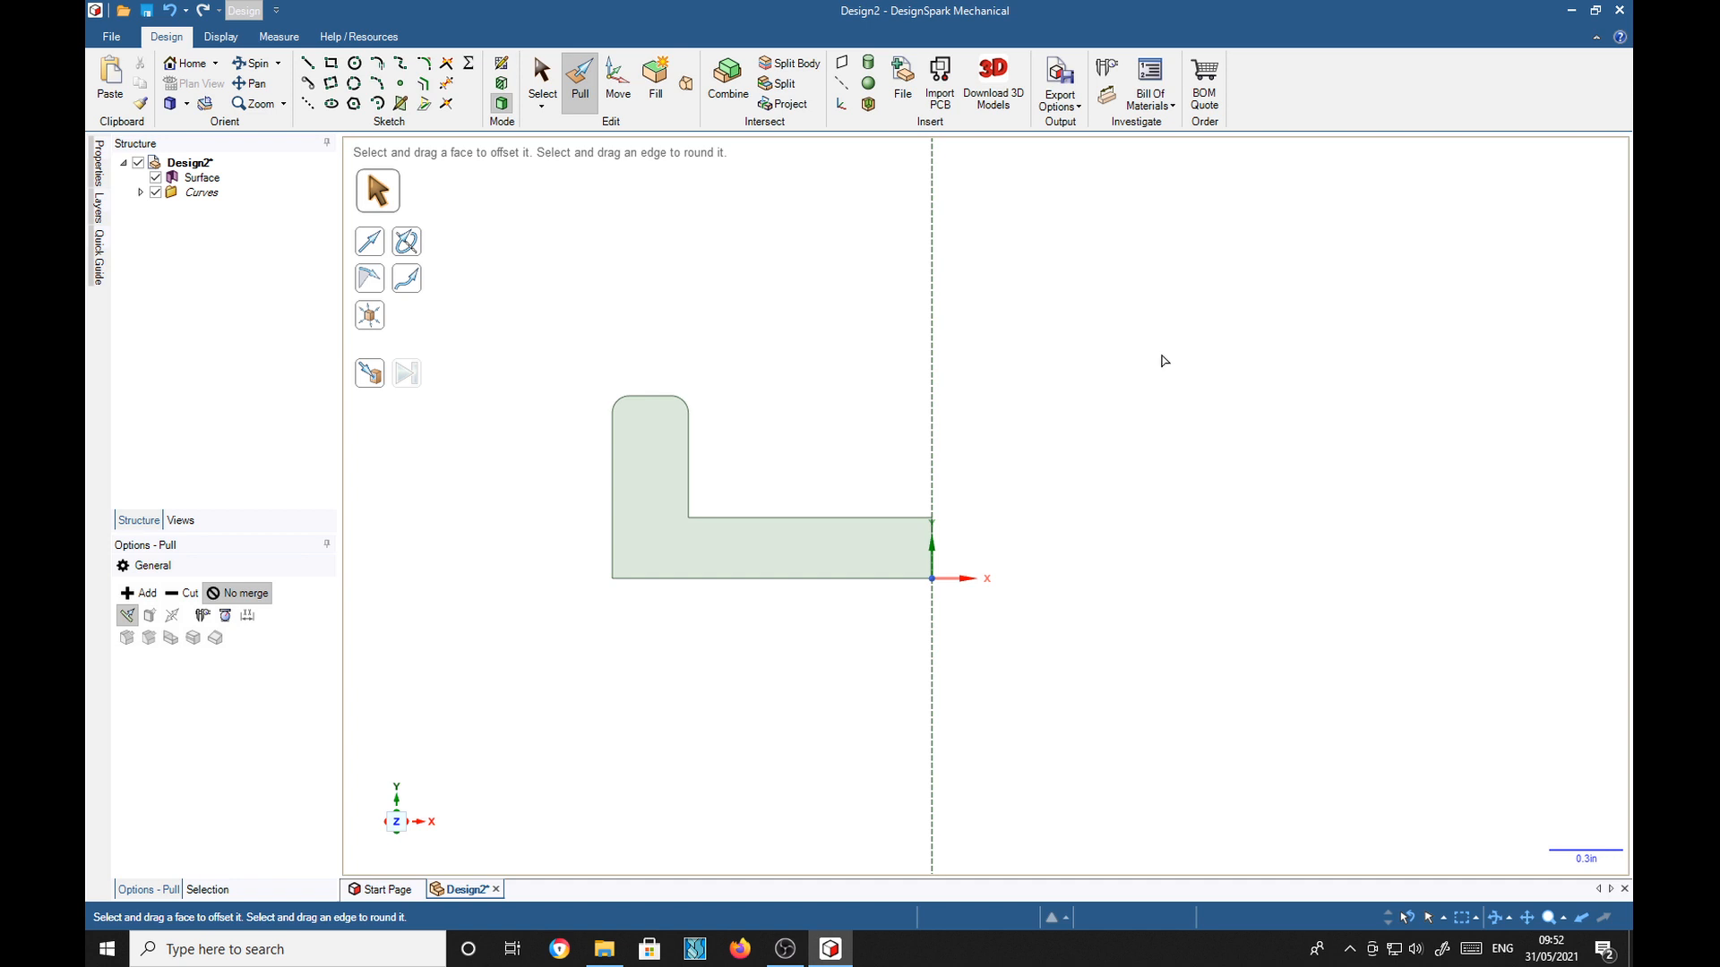
Revolve the L-shaped surface a full turn about the vertical axis line with Pull to form the solid round bowl.
click(674, 482)
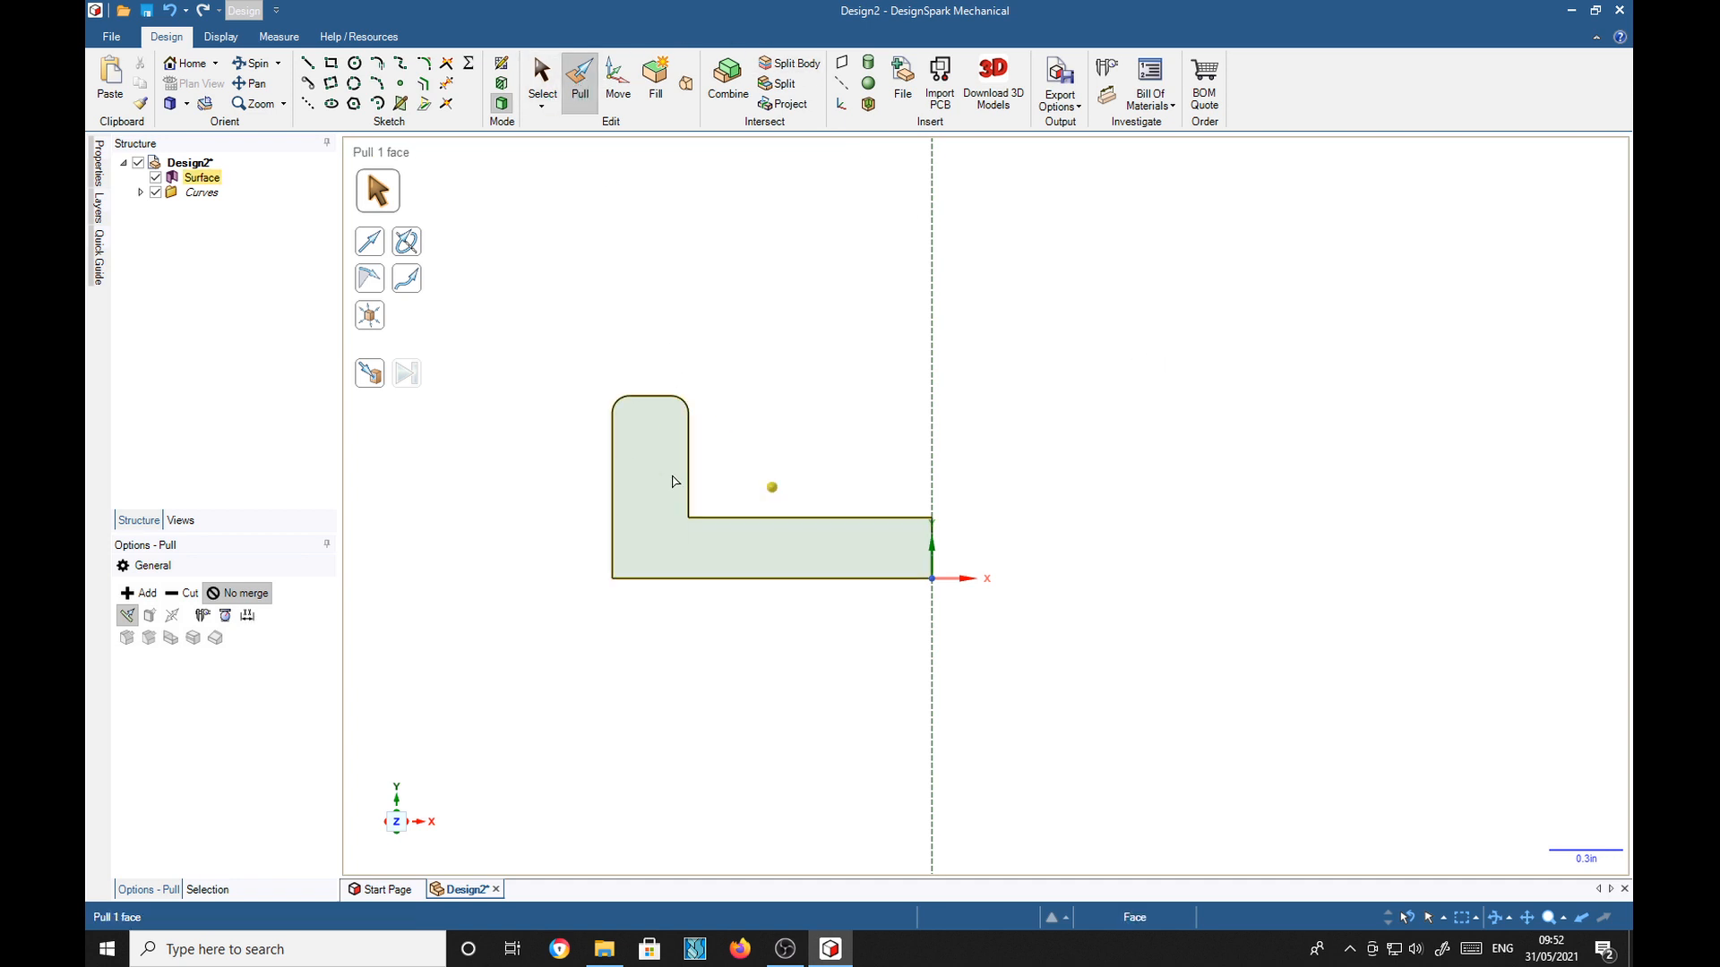
click(685, 562)
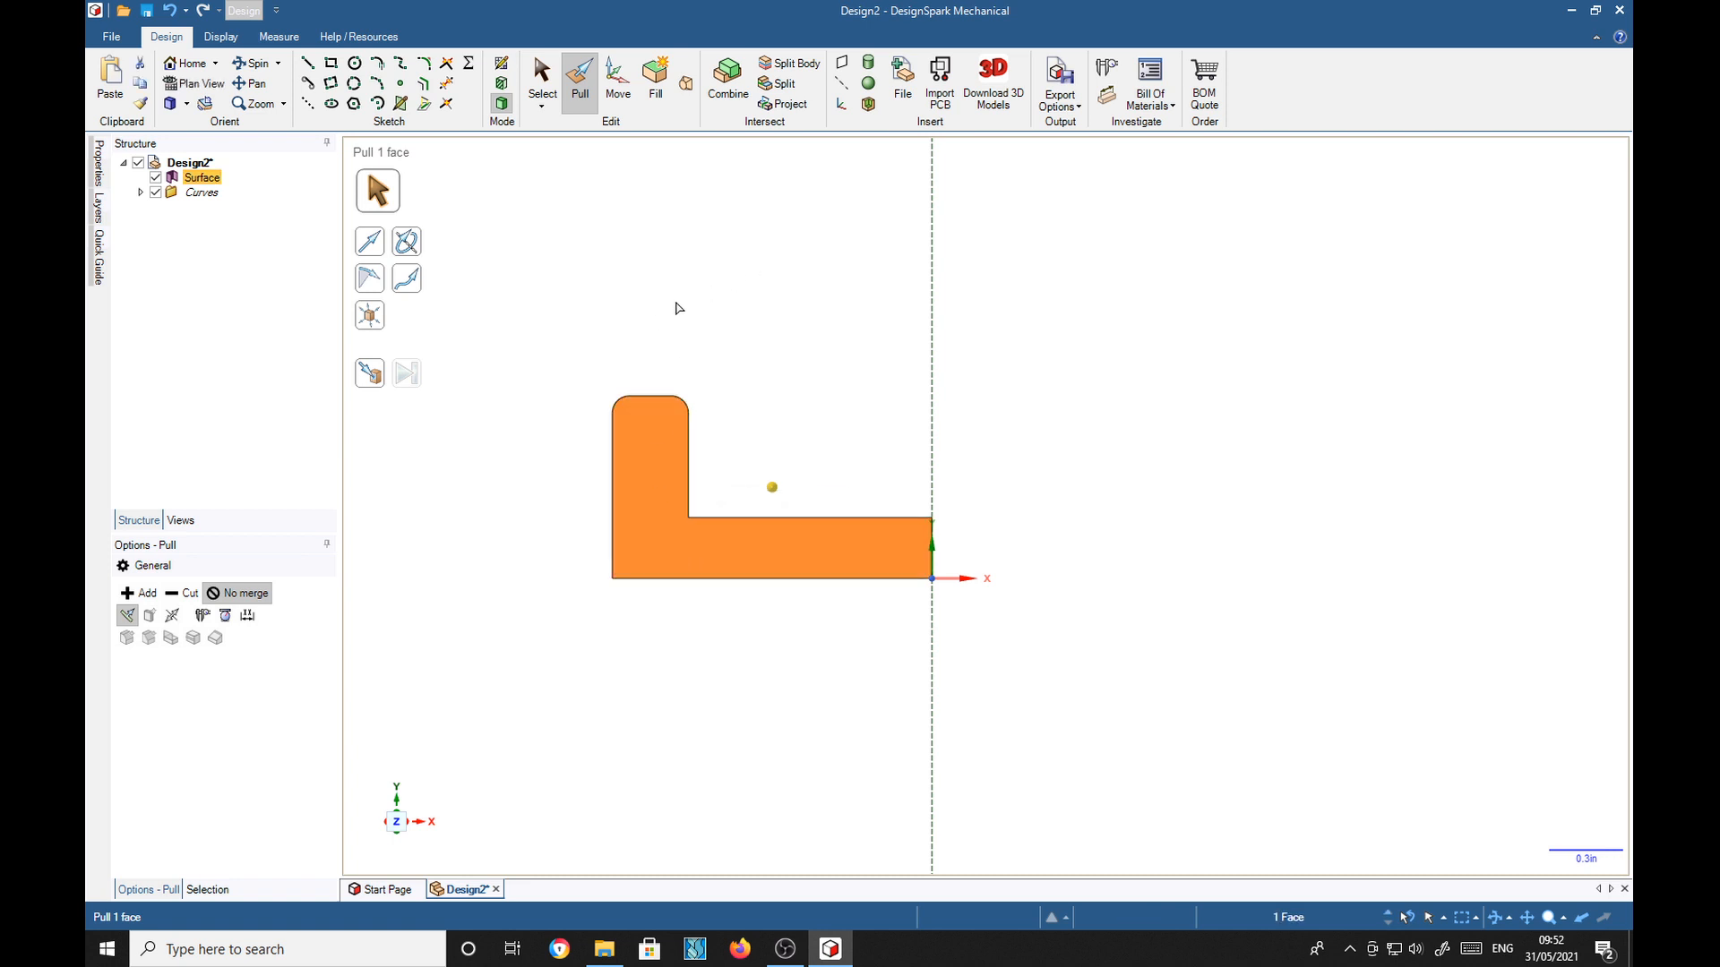
click(412, 243)
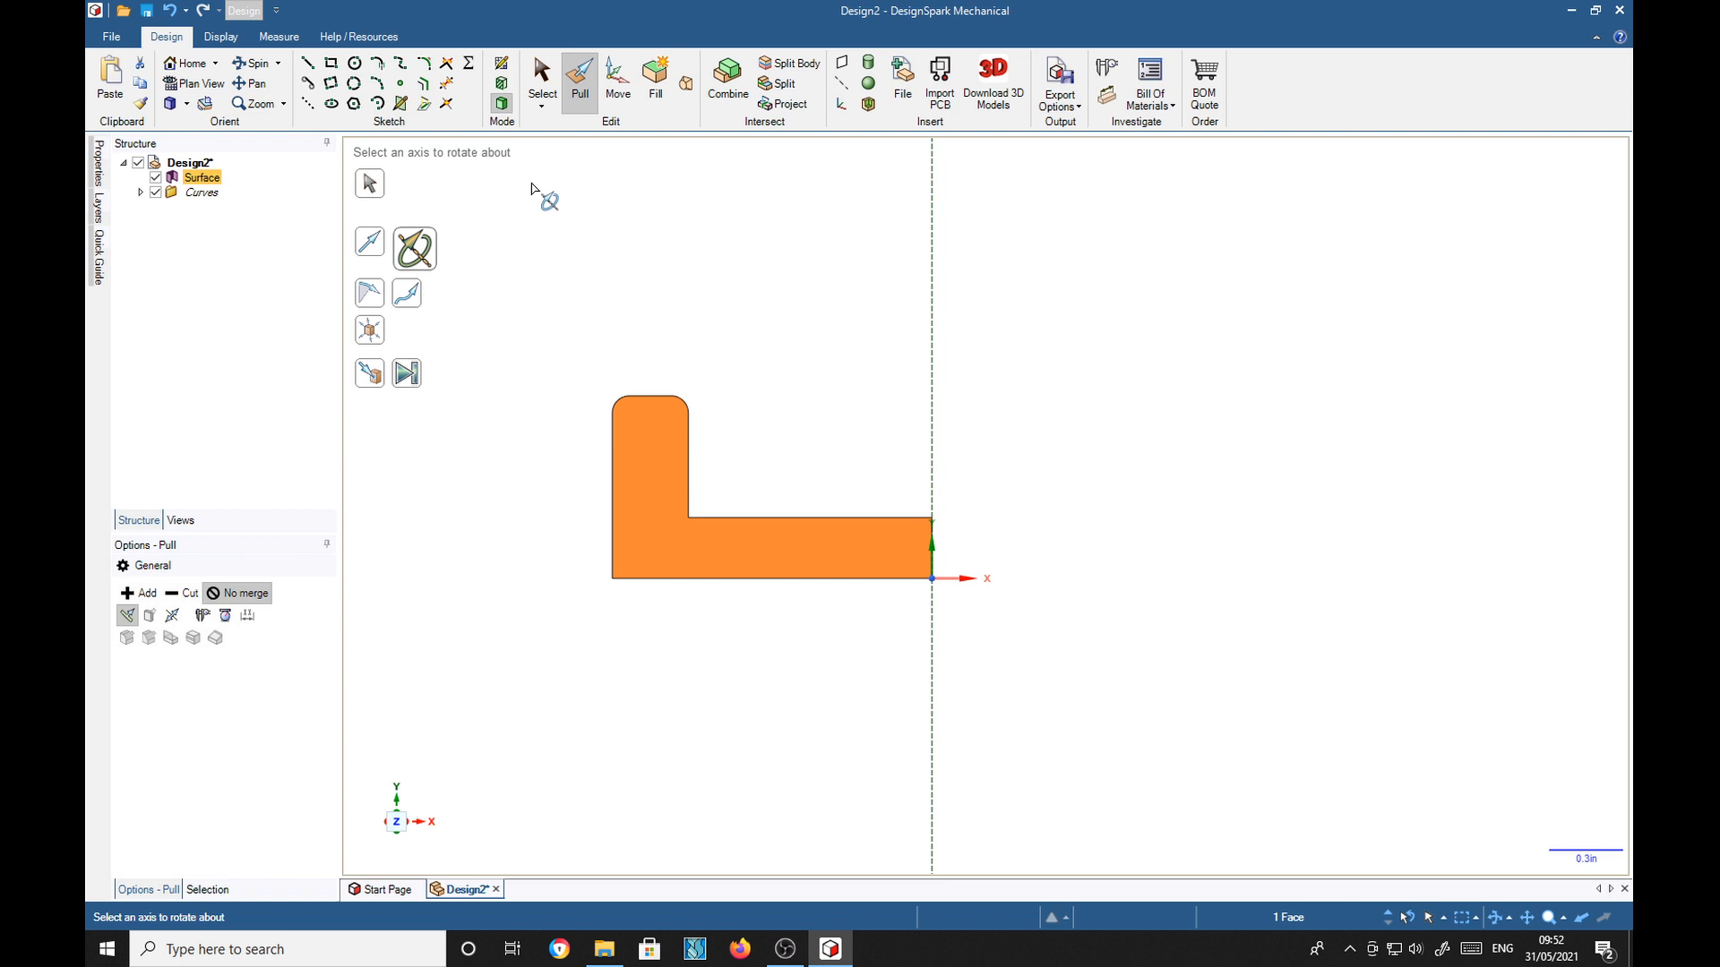
click(933, 212)
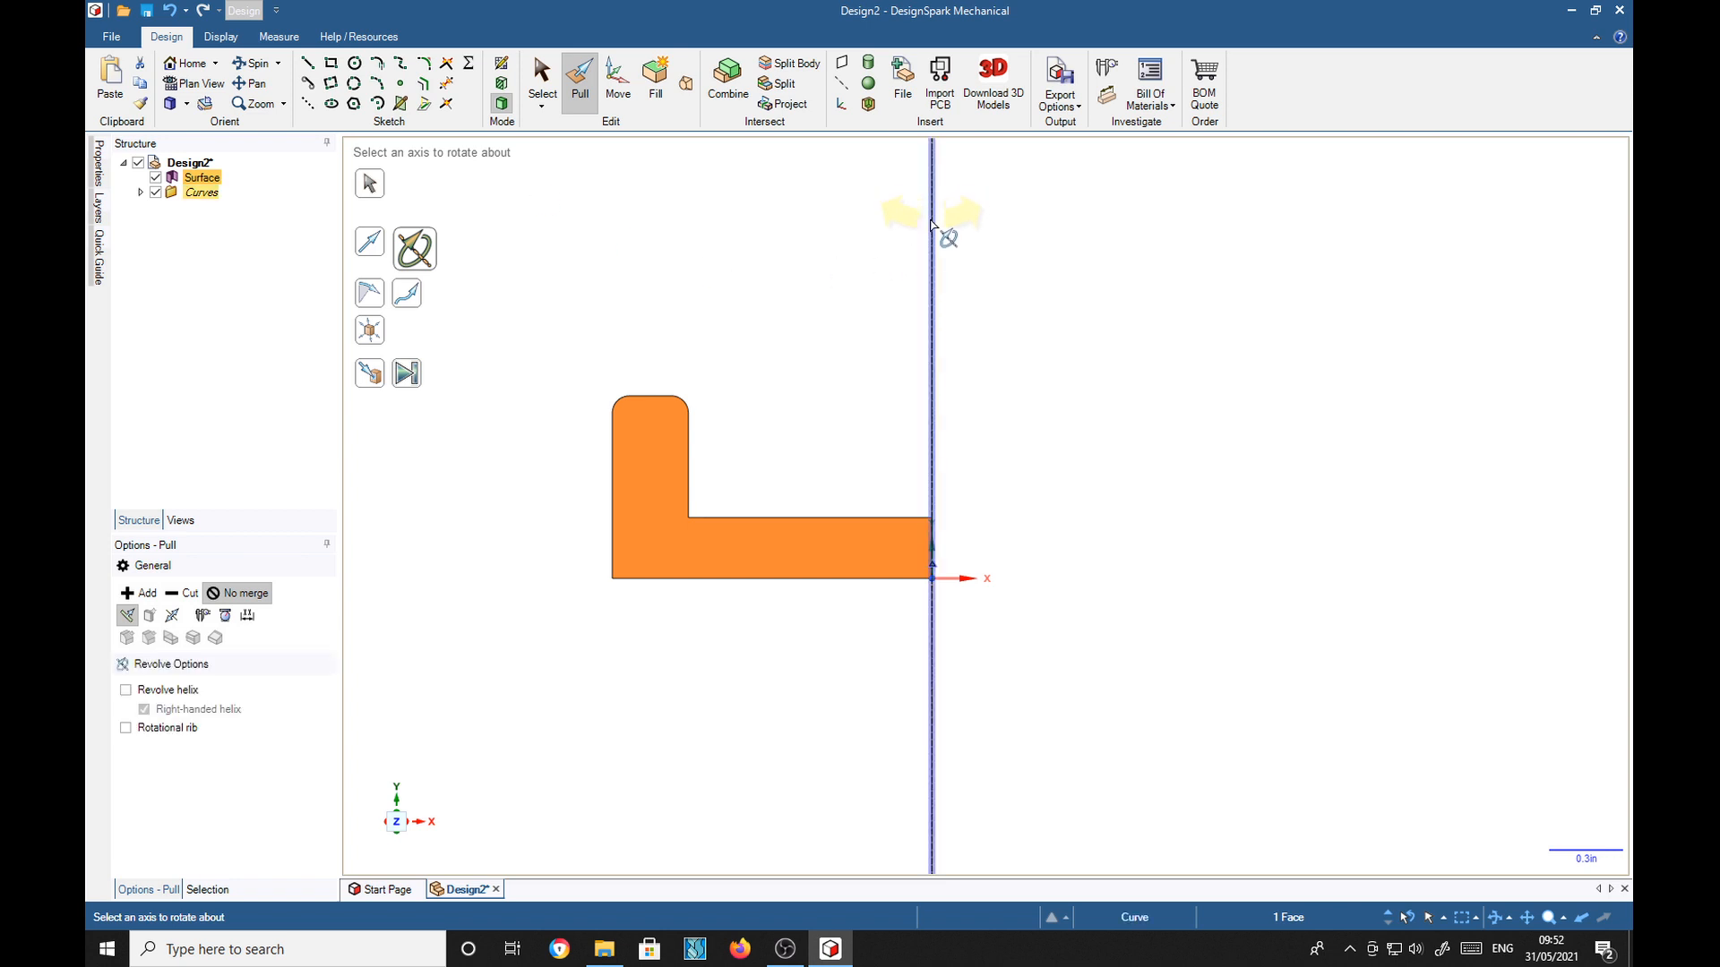
click(932, 224)
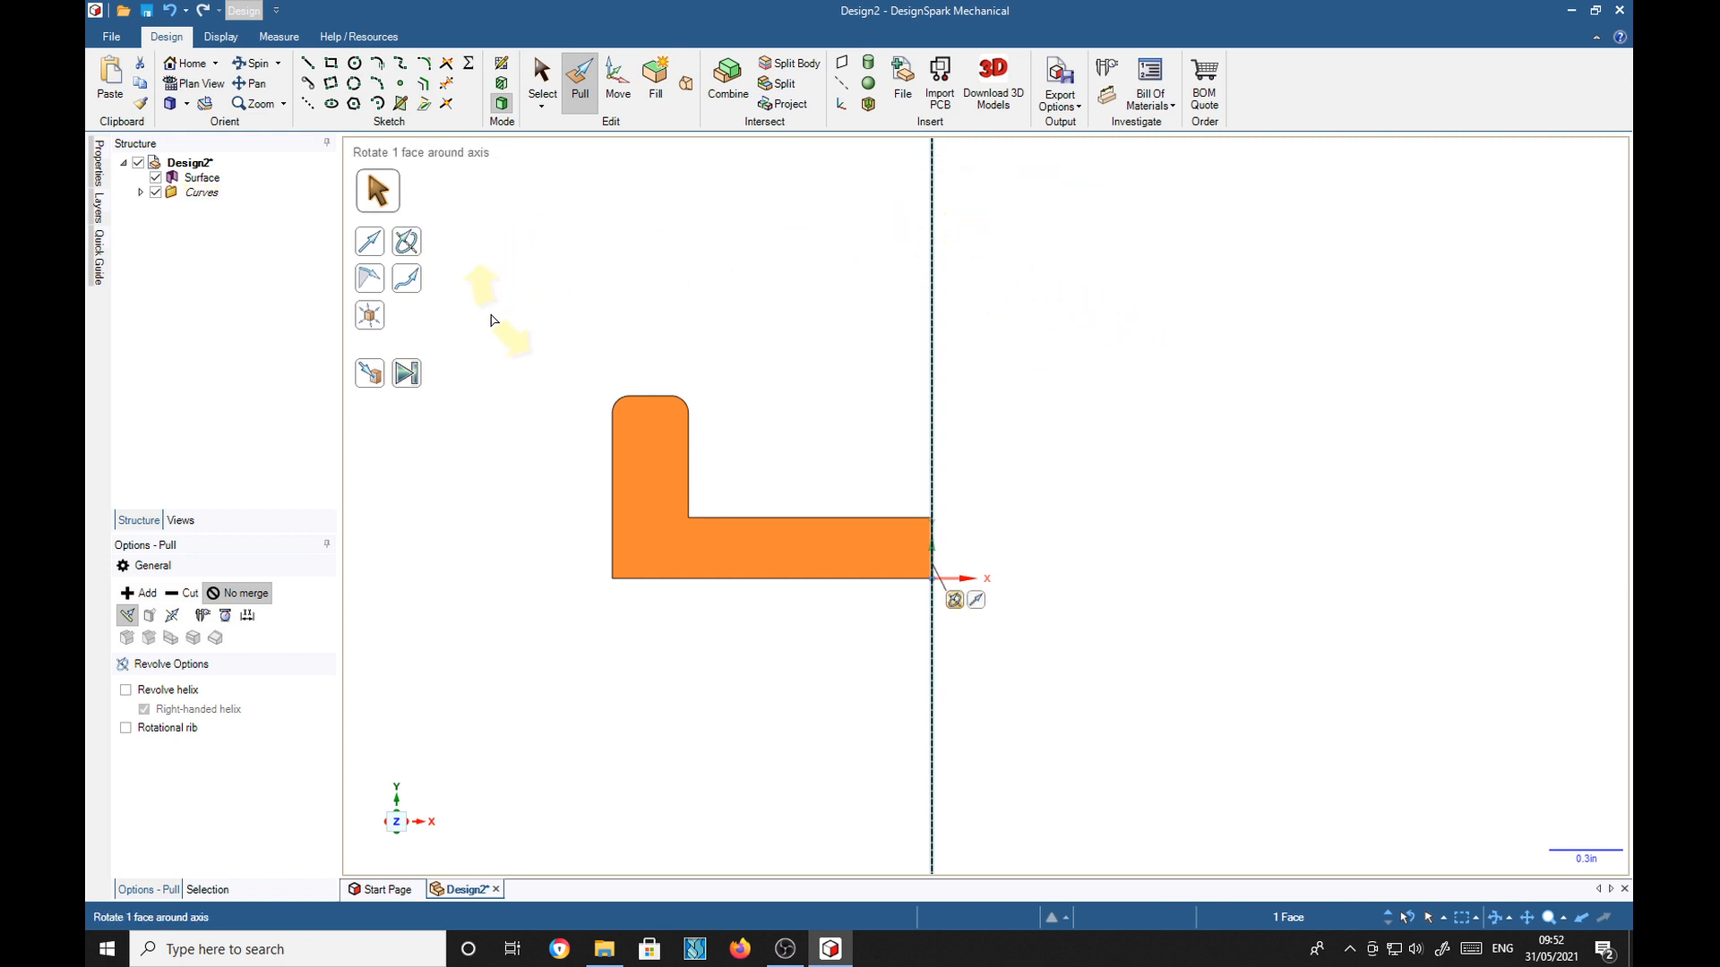
click(416, 387)
middle_drag(1487, 297, 1458, 360)
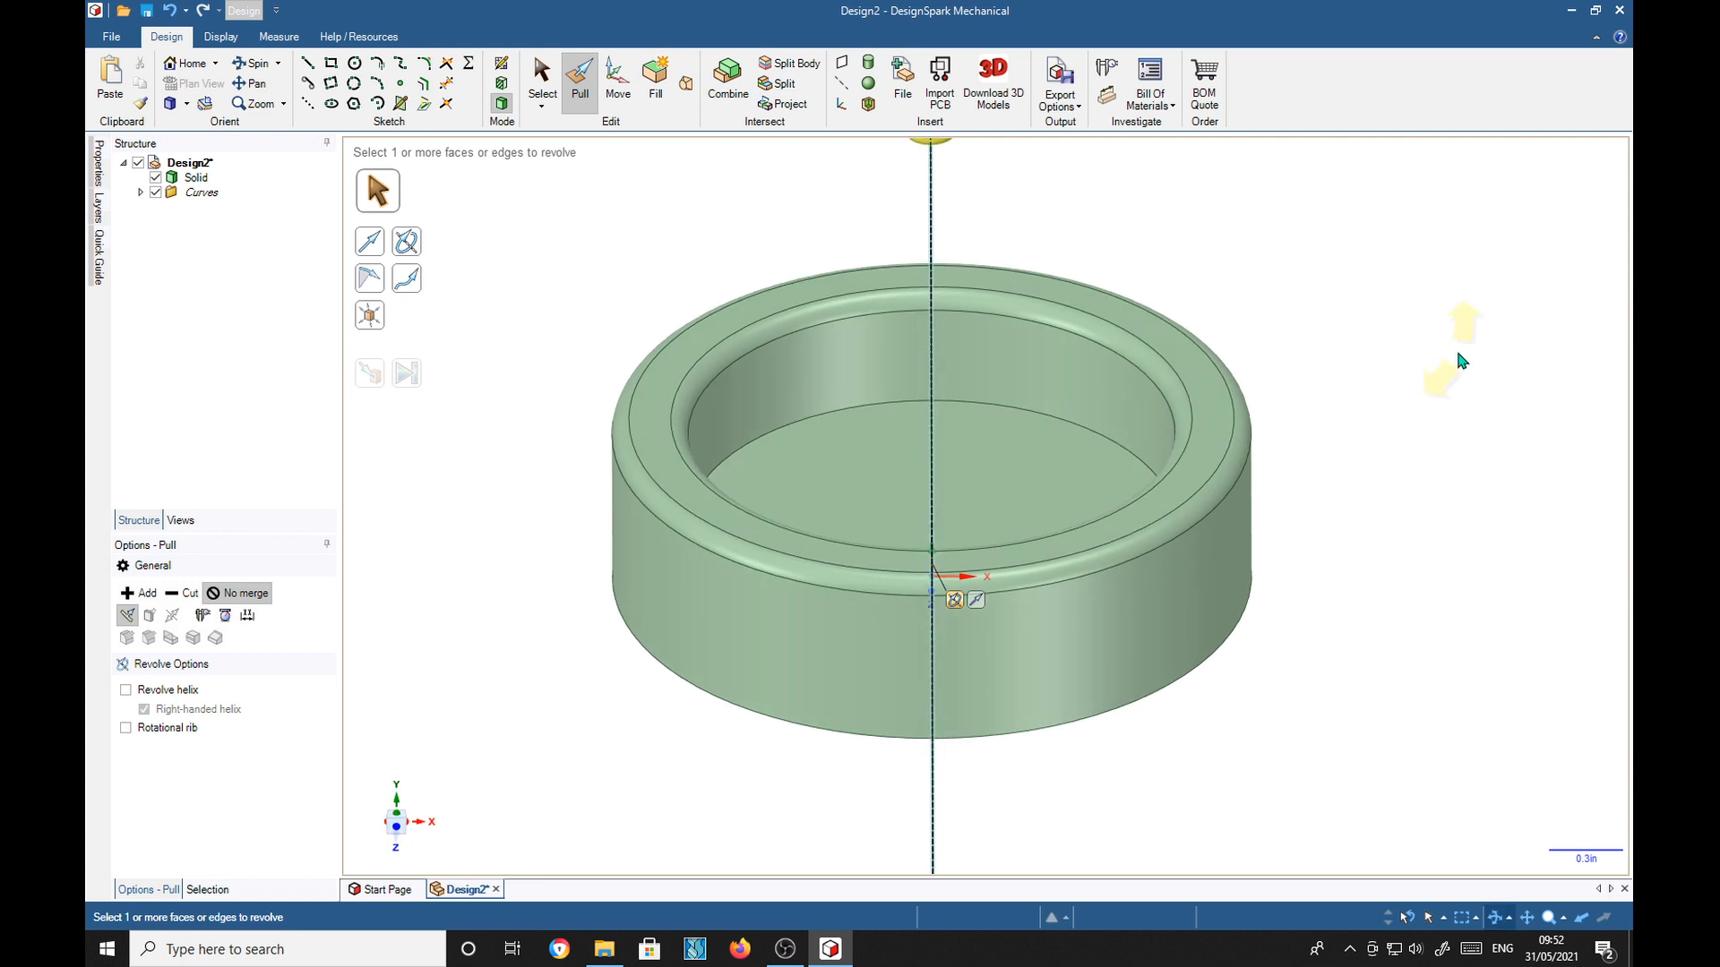